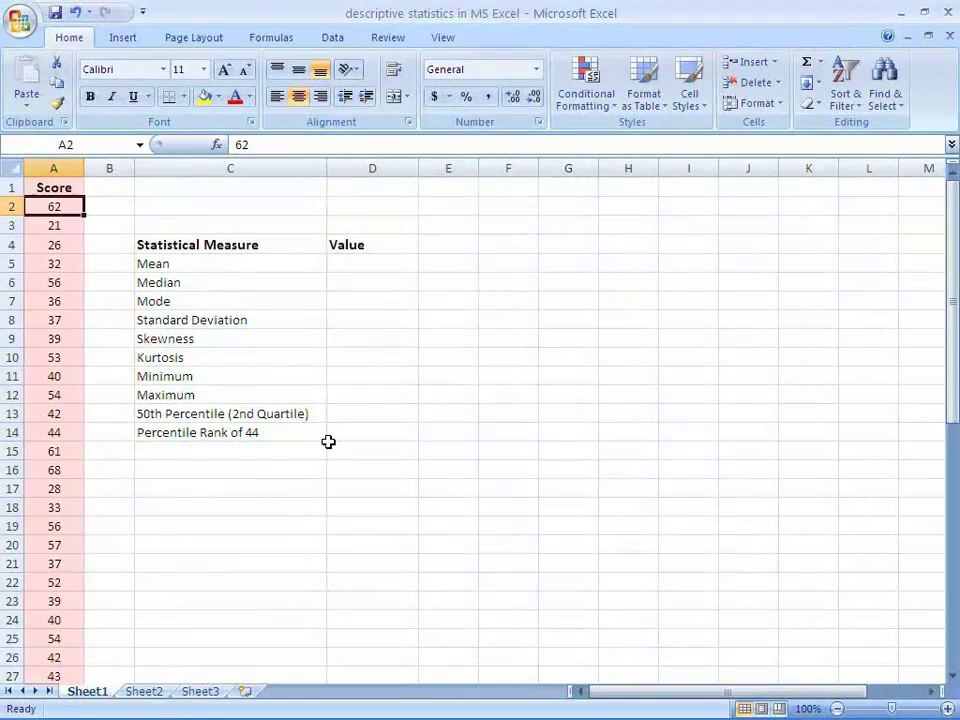
Examine the Score data in column A, from the first score in A2 to the last score in A51
left_click(54, 245)
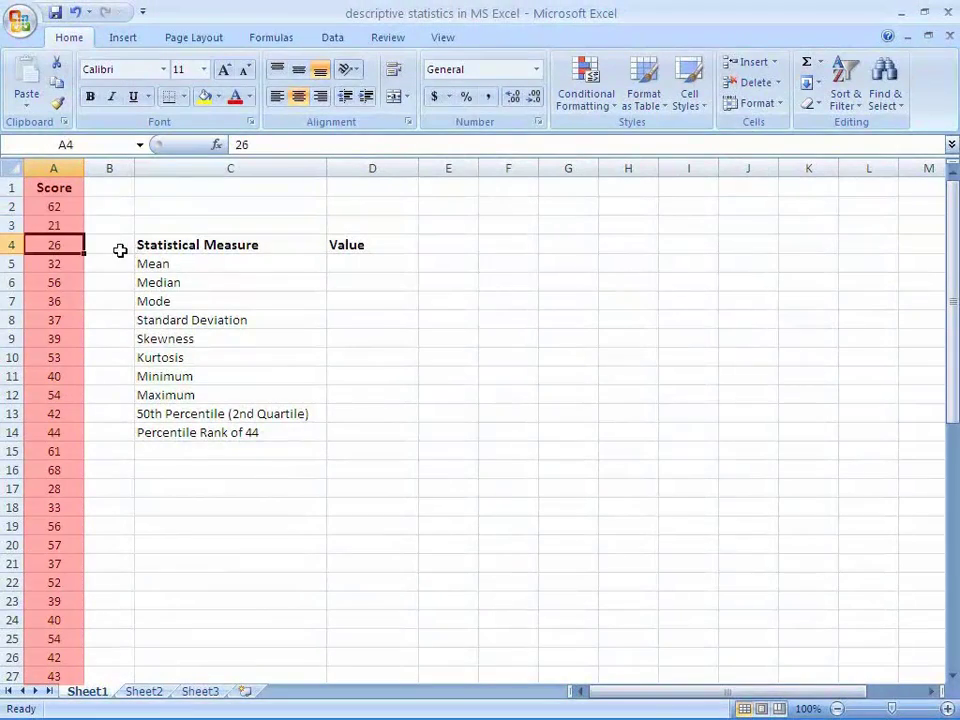
left_click(70, 264)
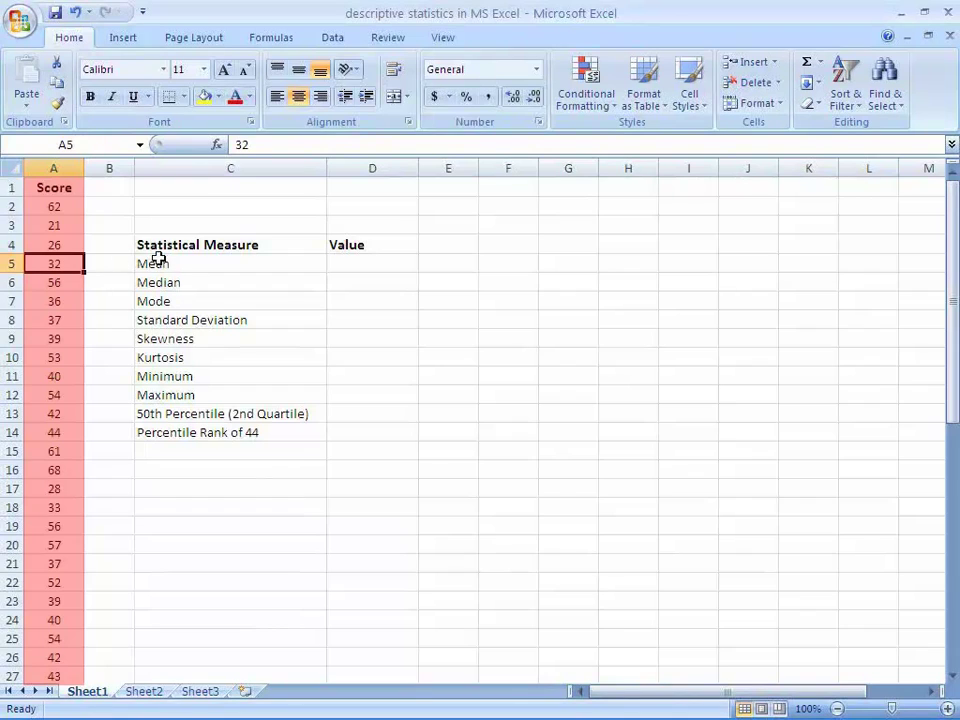
left_click(64, 188)
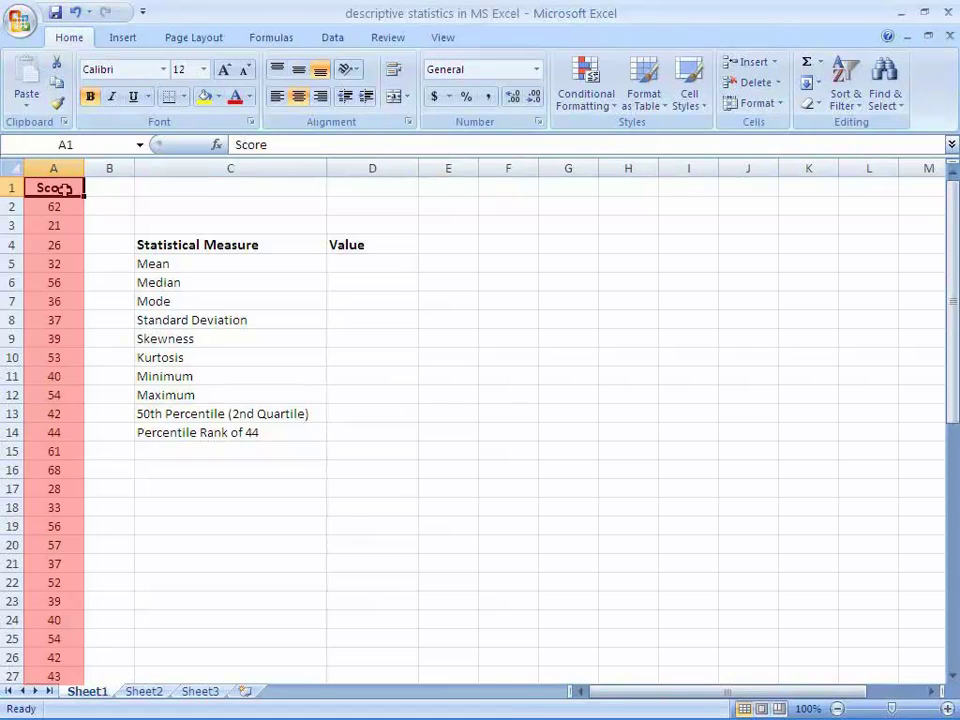
left_click(64, 208)
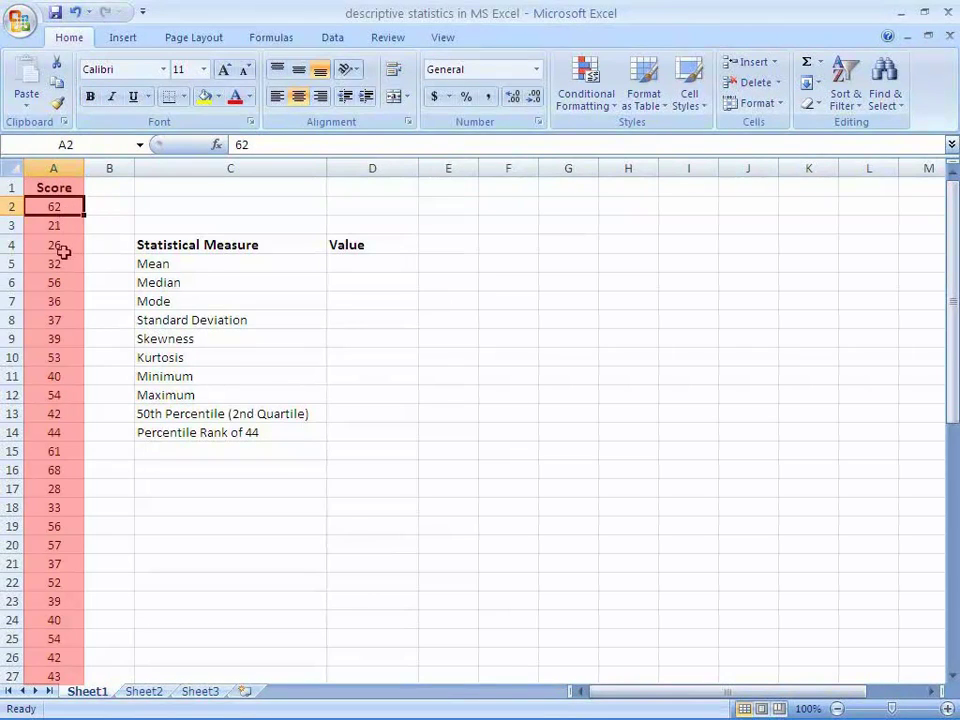
left_click(62, 247)
left_click(64, 280)
scroll(64, 278, "down", 9)
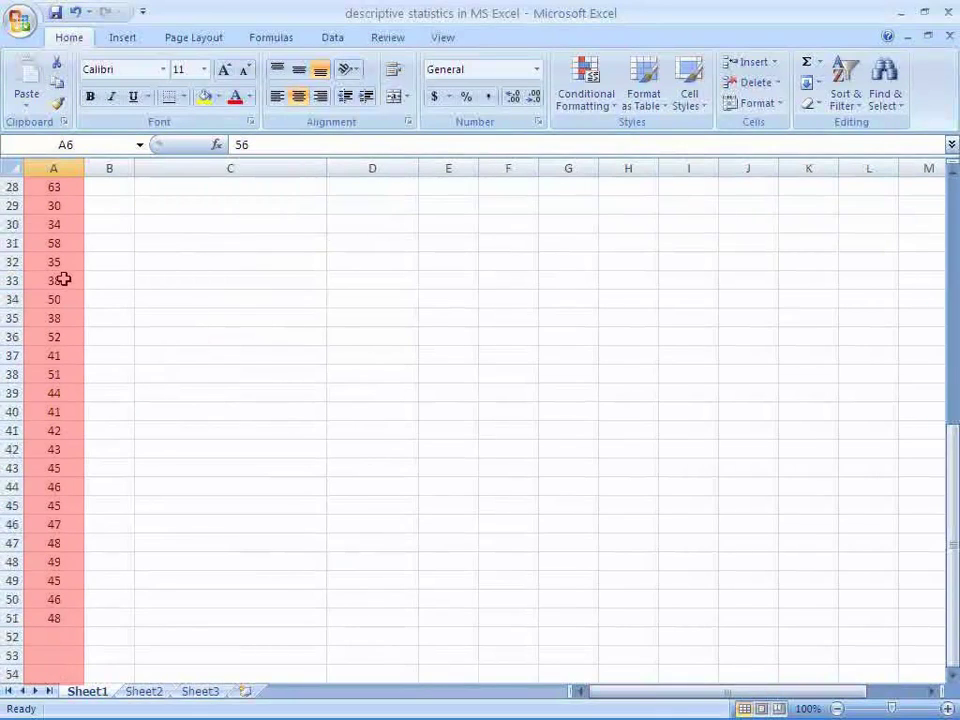
left_click(57, 621)
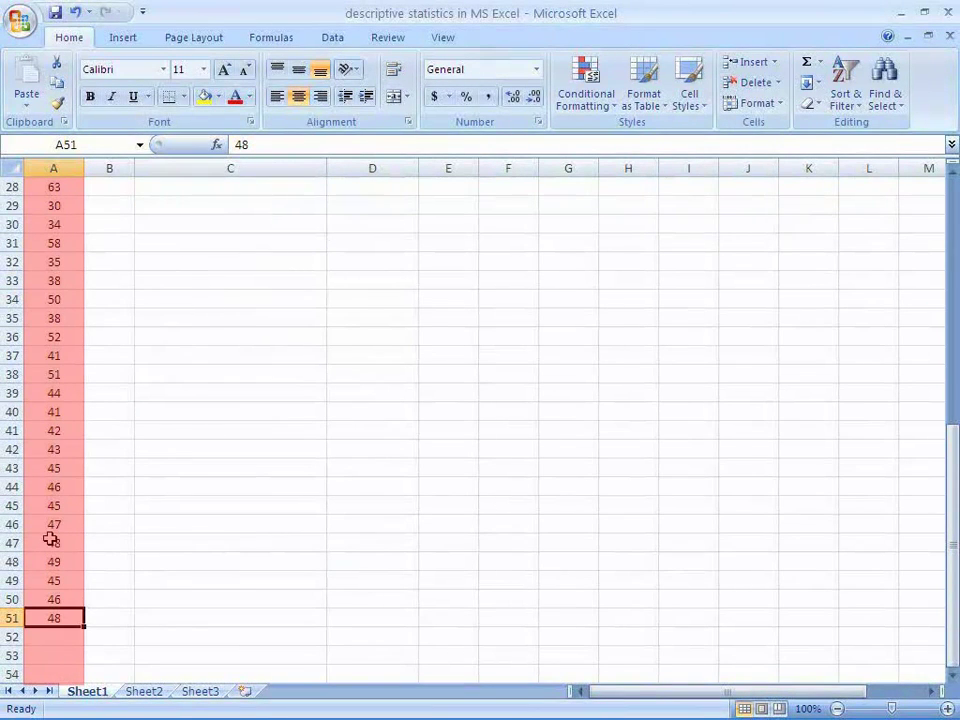
scroll(57, 524, "up", 9)
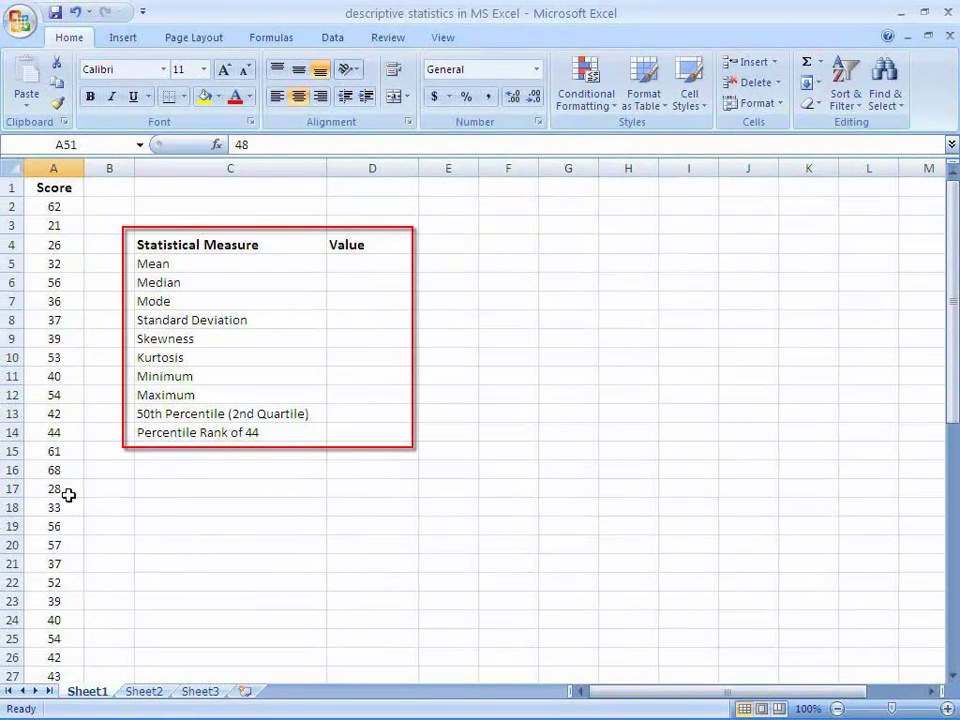
Review the statistical measures listed in column C, from Median down to 50th Percentile (2nd Quartile)
left_click(222, 281)
left_click(186, 302)
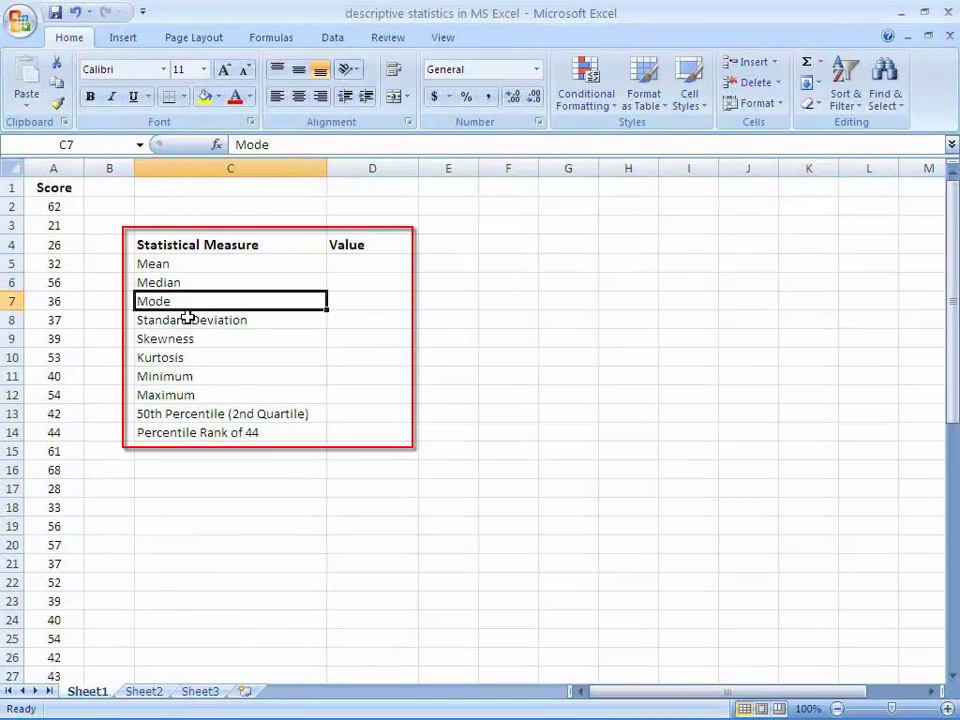
left_click(186, 320)
left_click(183, 340)
left_click(184, 358)
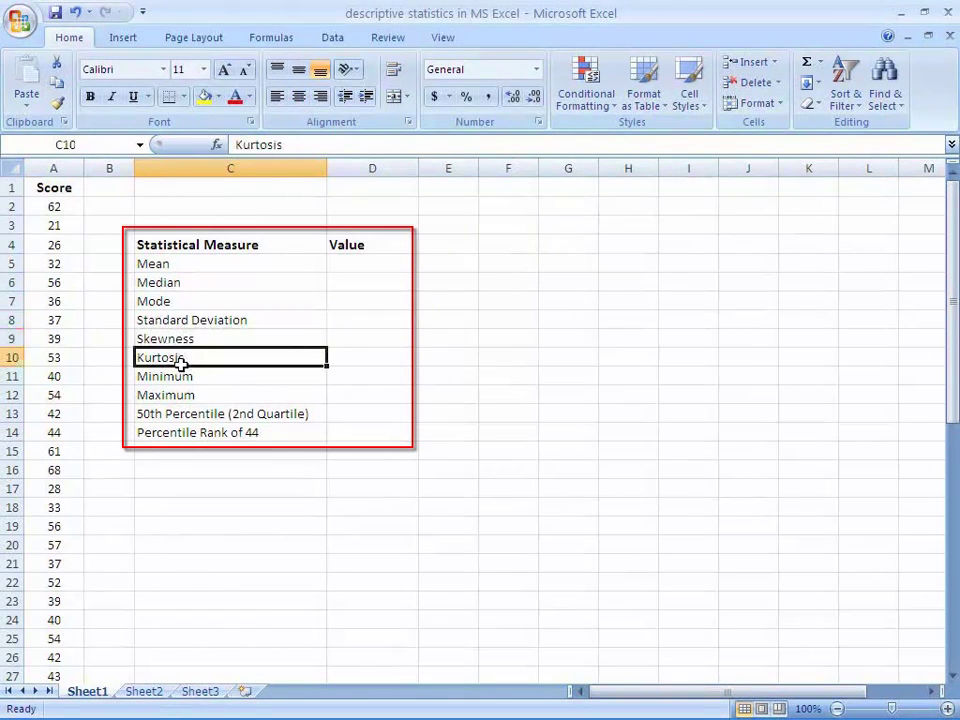
left_click(184, 377)
left_click(189, 396)
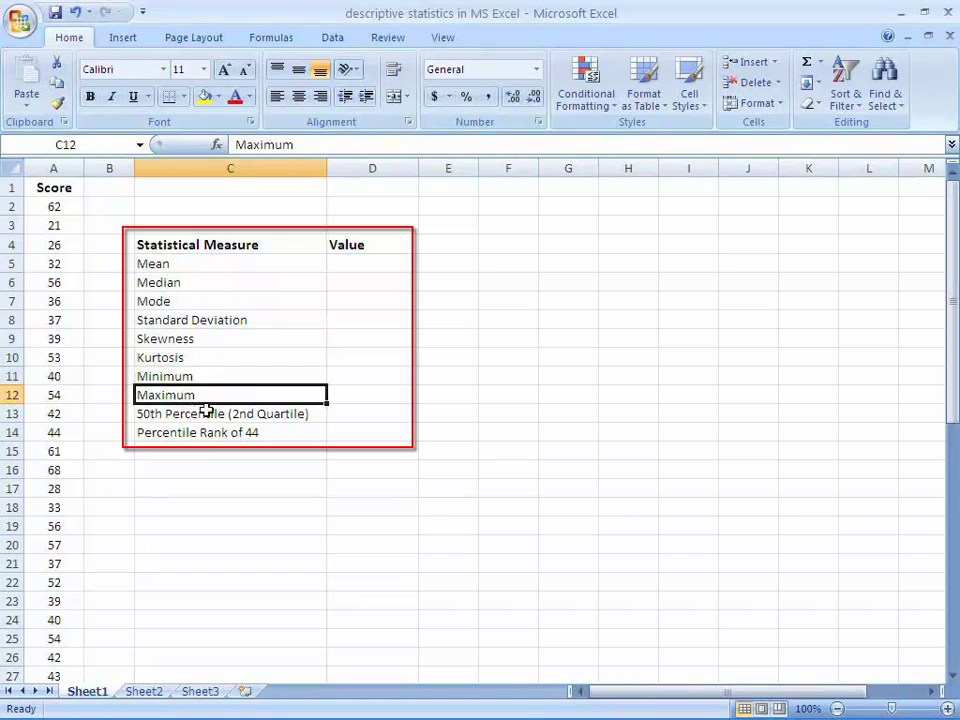
left_click(216, 414)
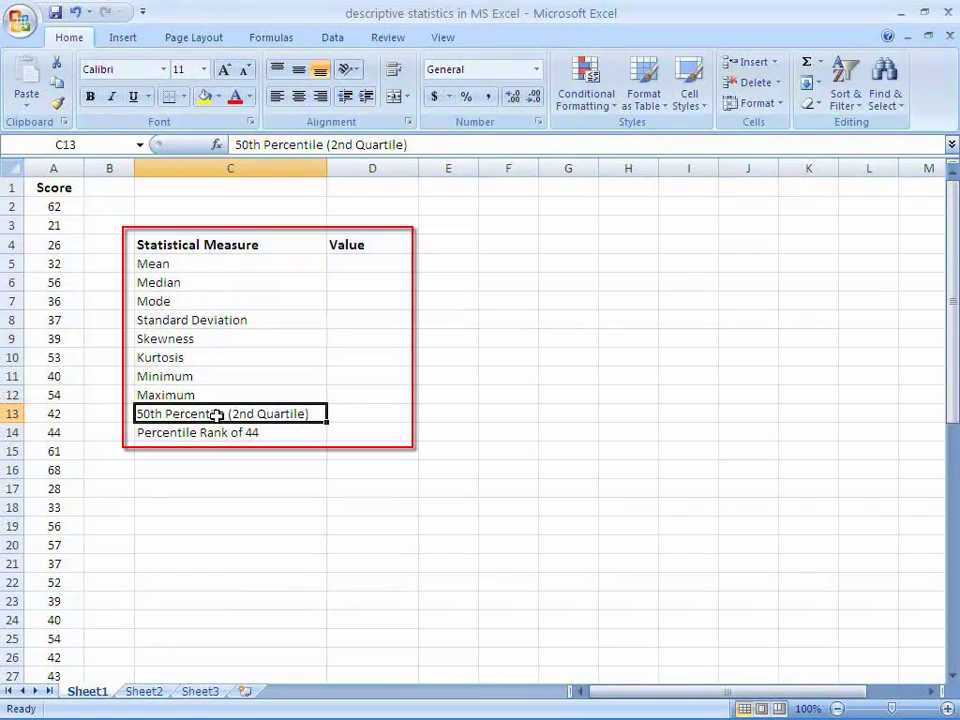
Calculate the mean of the scores in cell D5 with the formula =AVERAGE(A2:A51)
left_click(268, 263)
left_click(372, 263)
left_click(370, 145)
type("=")
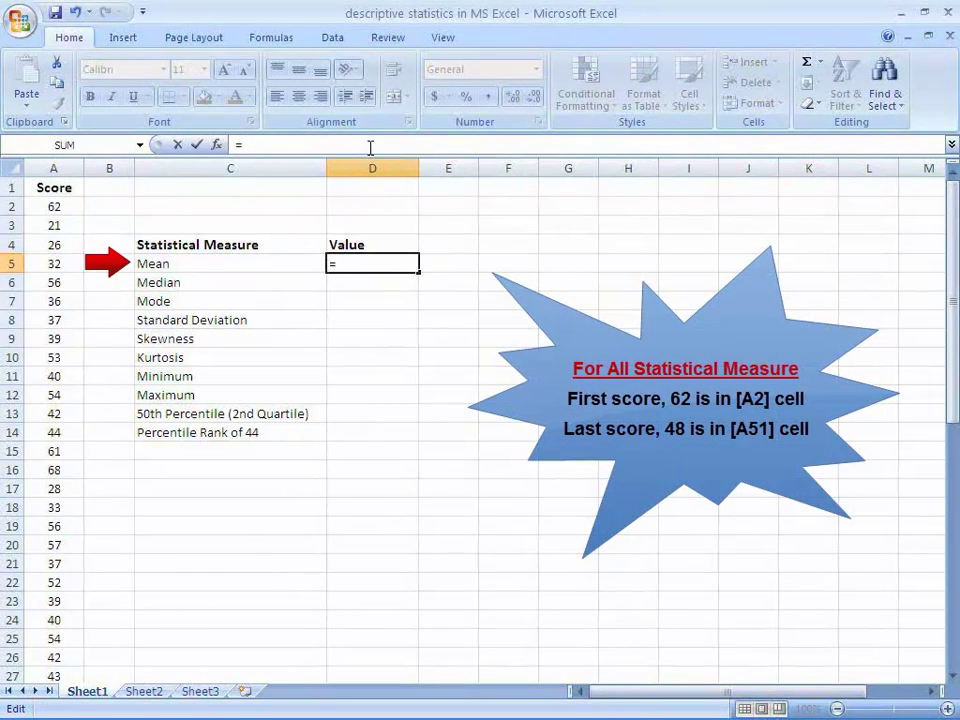
type("AVERA")
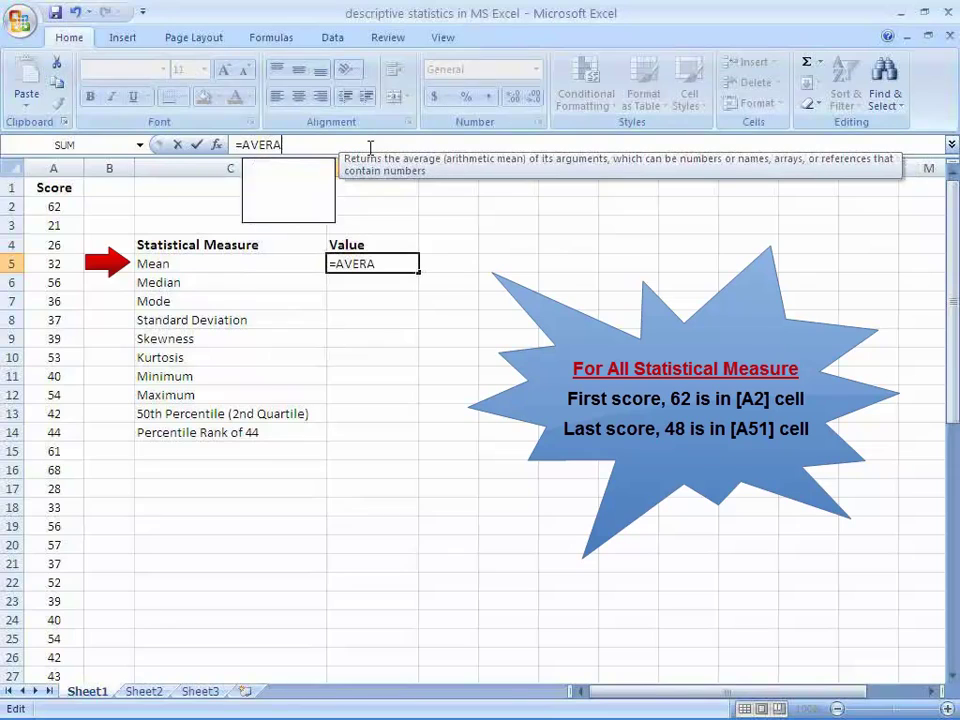
type("GE(A2:A51)")
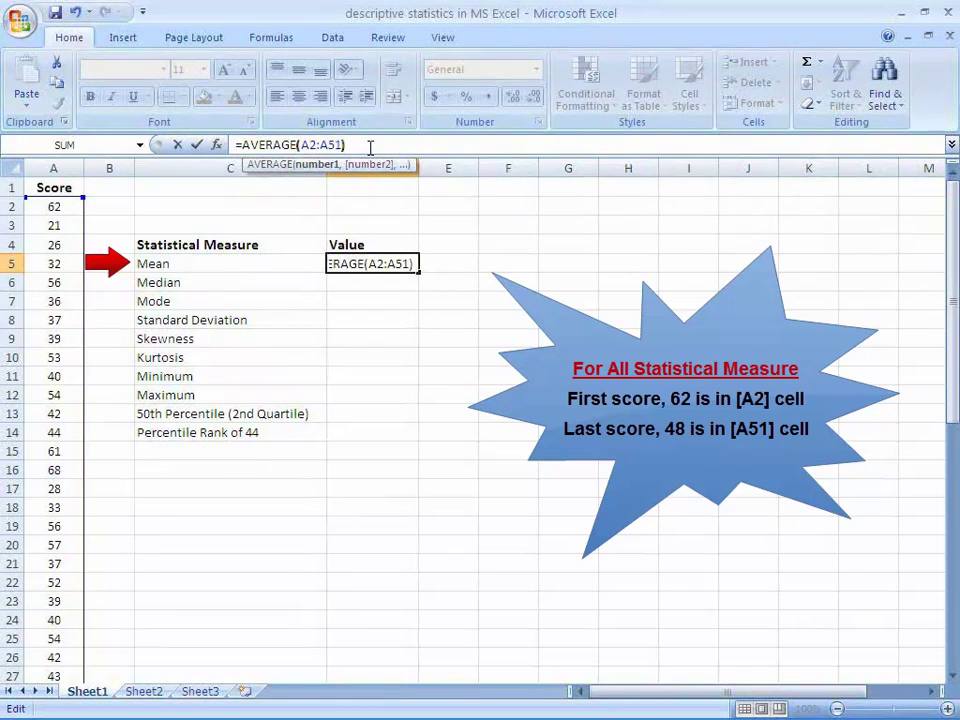
key("Return")
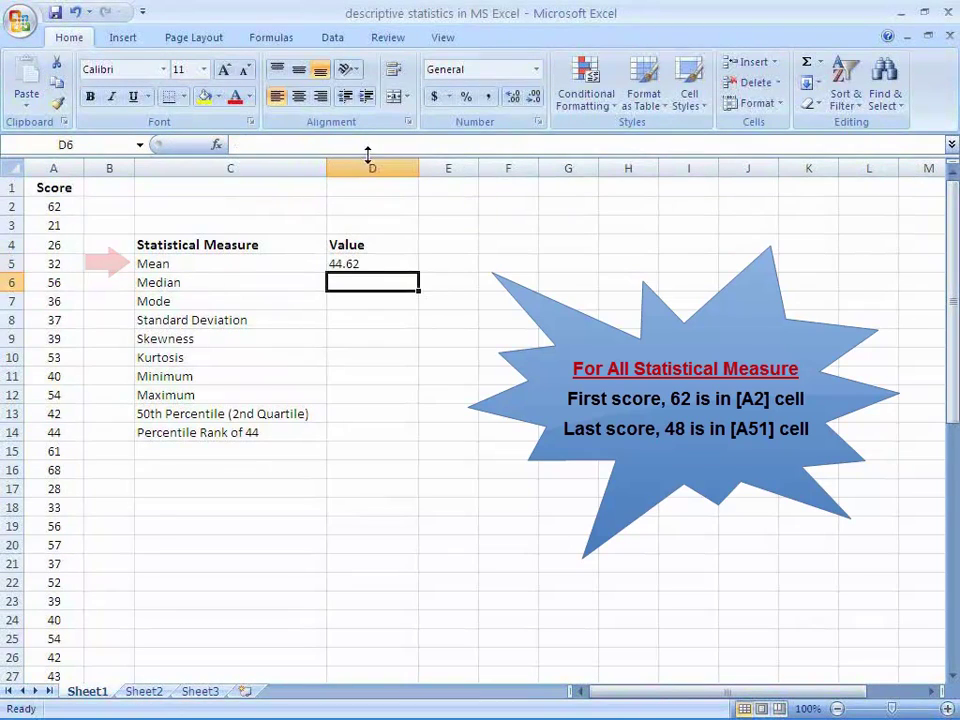
Calculate the median of the scores in cell D6 with the formula =MEDIAN(A2:A51)
left_click(259, 147)
type("=MEDIA")
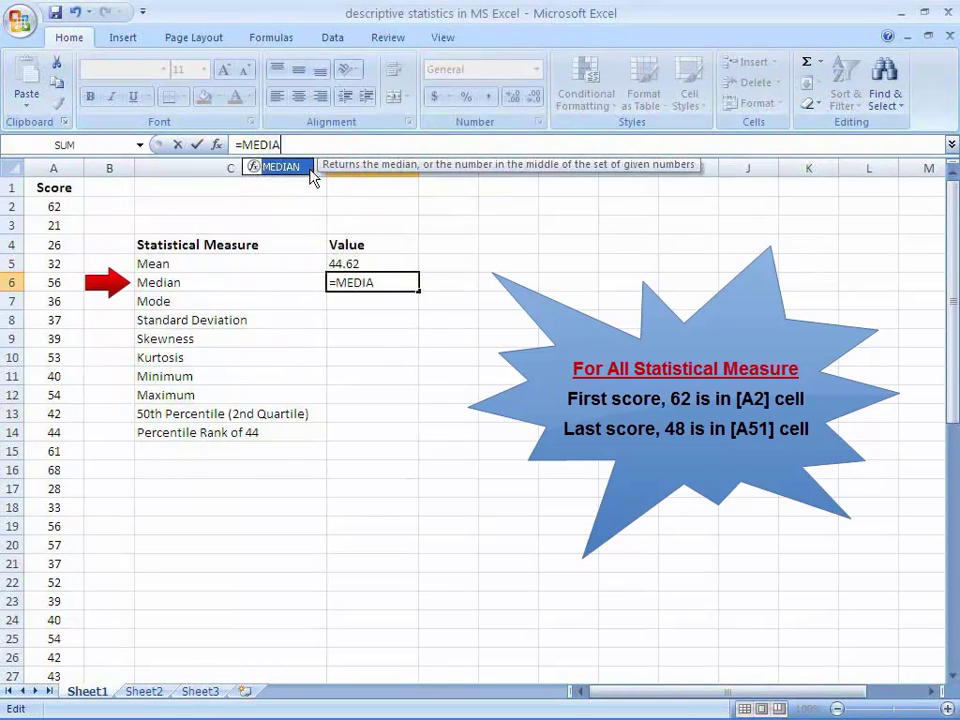
type("N(A2:A51")
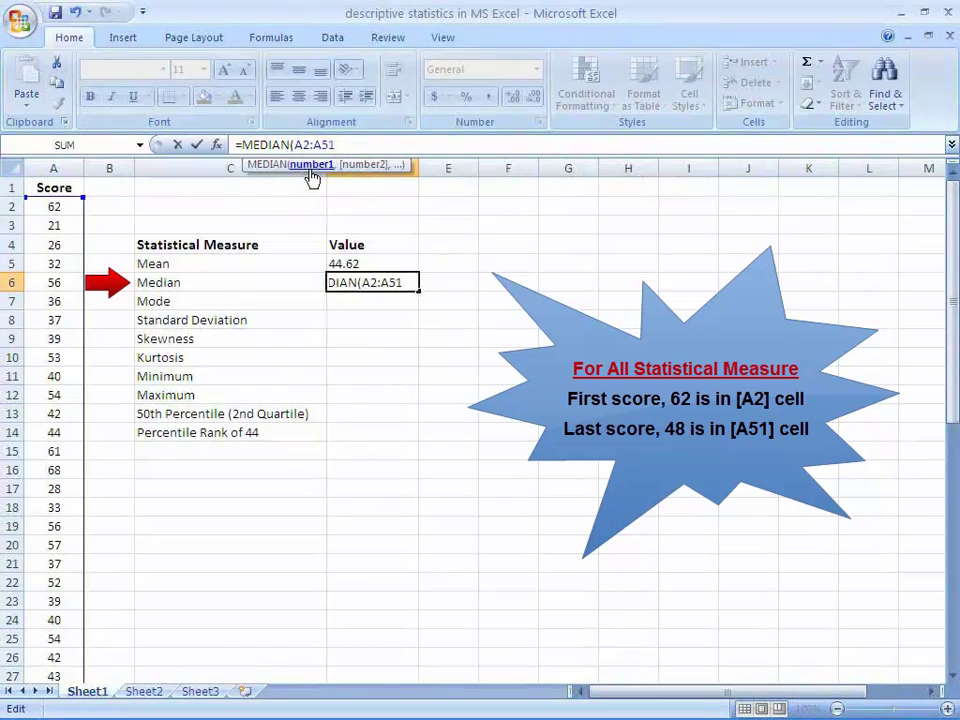
type(")")
key("Return")
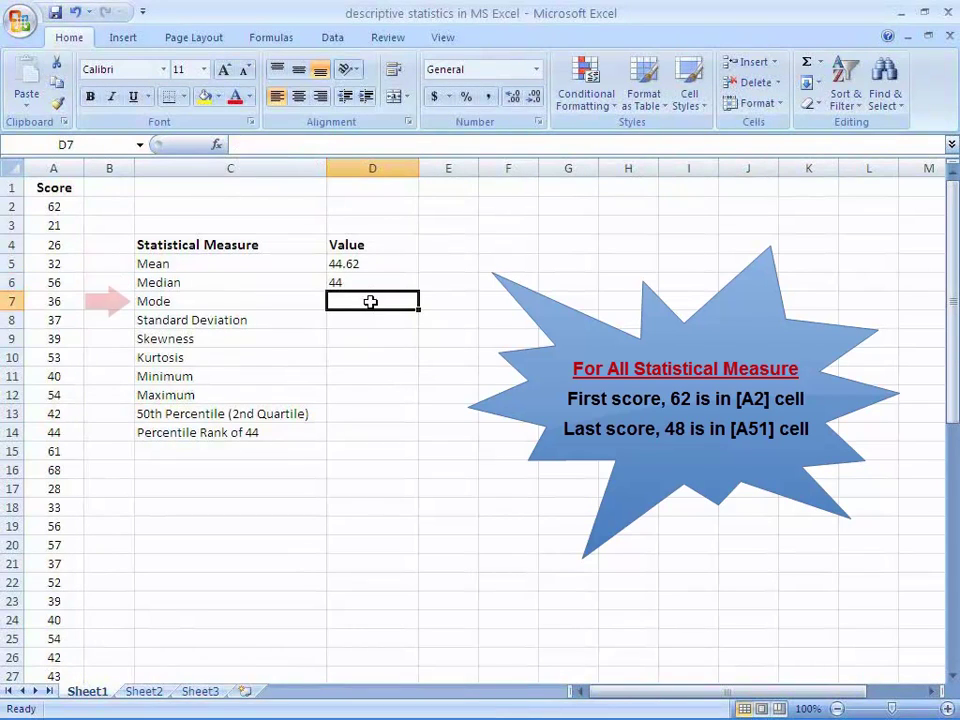
Calculate the mode of the scores in cell D7 with the formula =MODE(A2:A51)
left_click(279, 144)
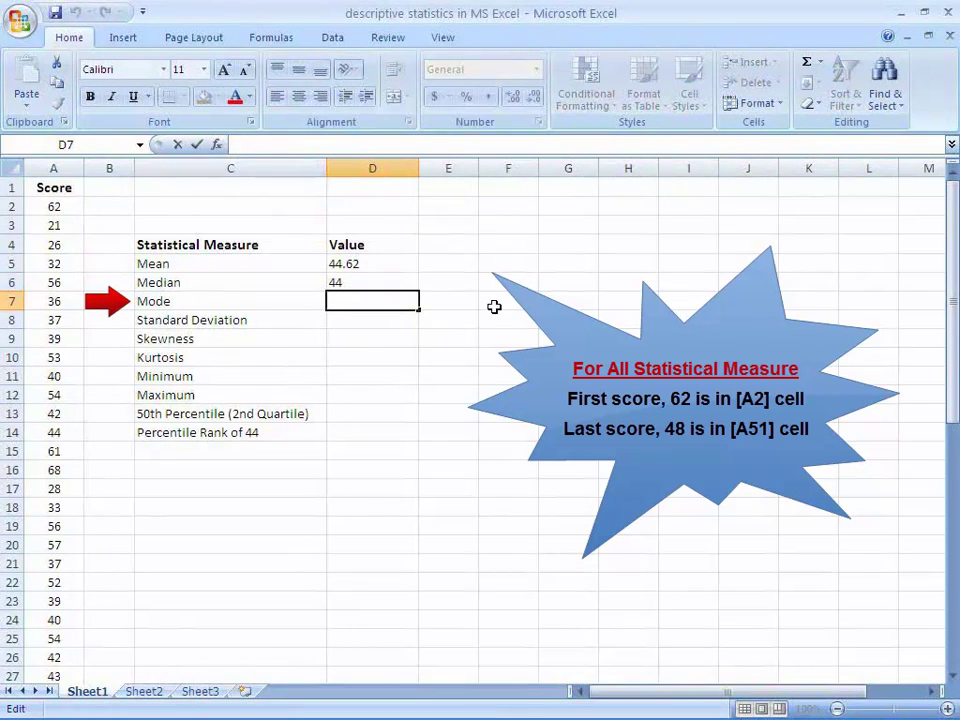
type("=MODE(A2:A51)")
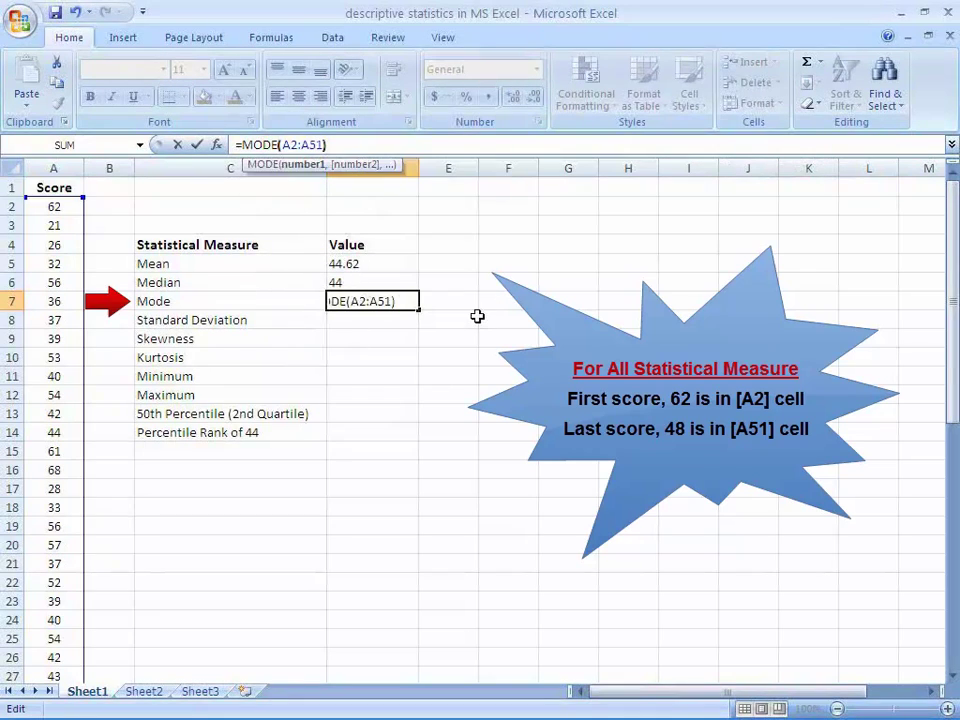
key("Return")
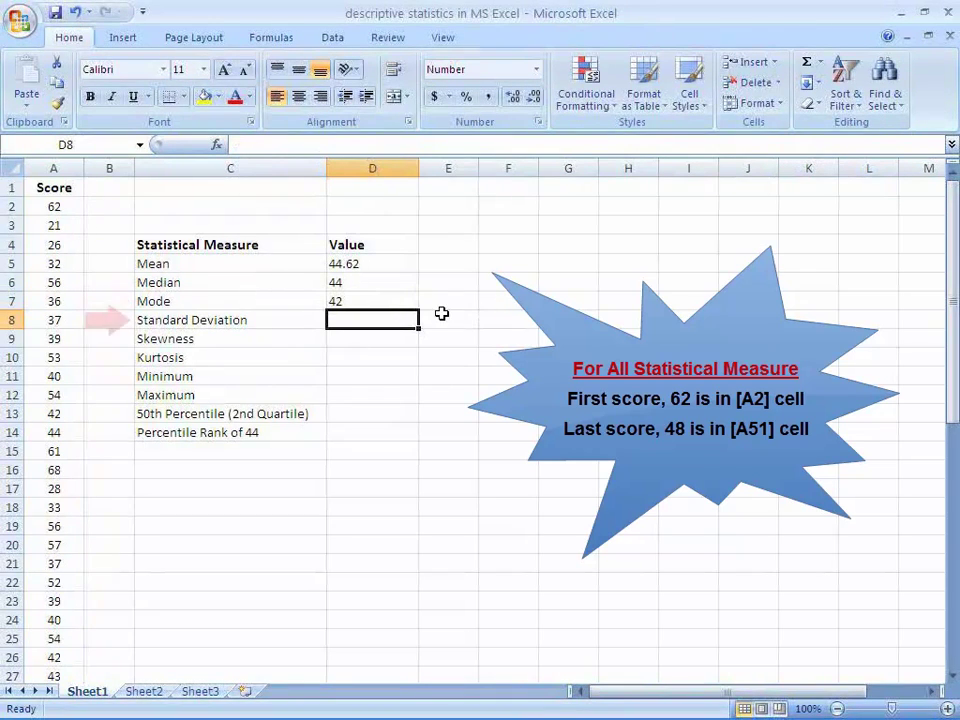
Calculate the standard deviation of the scores in cell D8 with the formula =STDEV(A2:A51)
left_click(287, 146)
type("=STD")
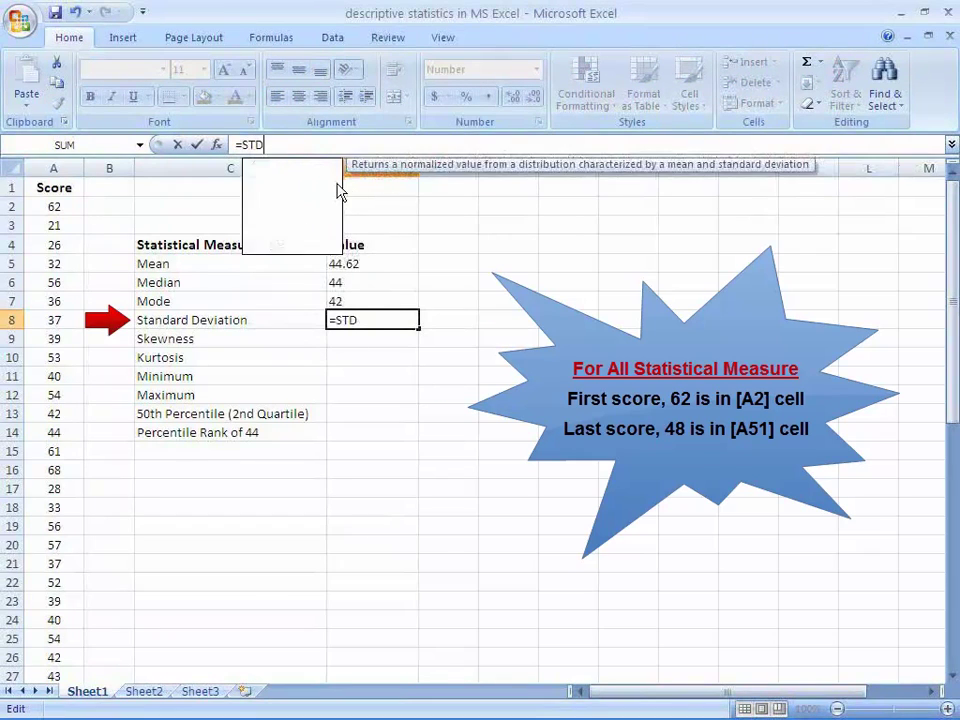
type("EV(A2:A51)")
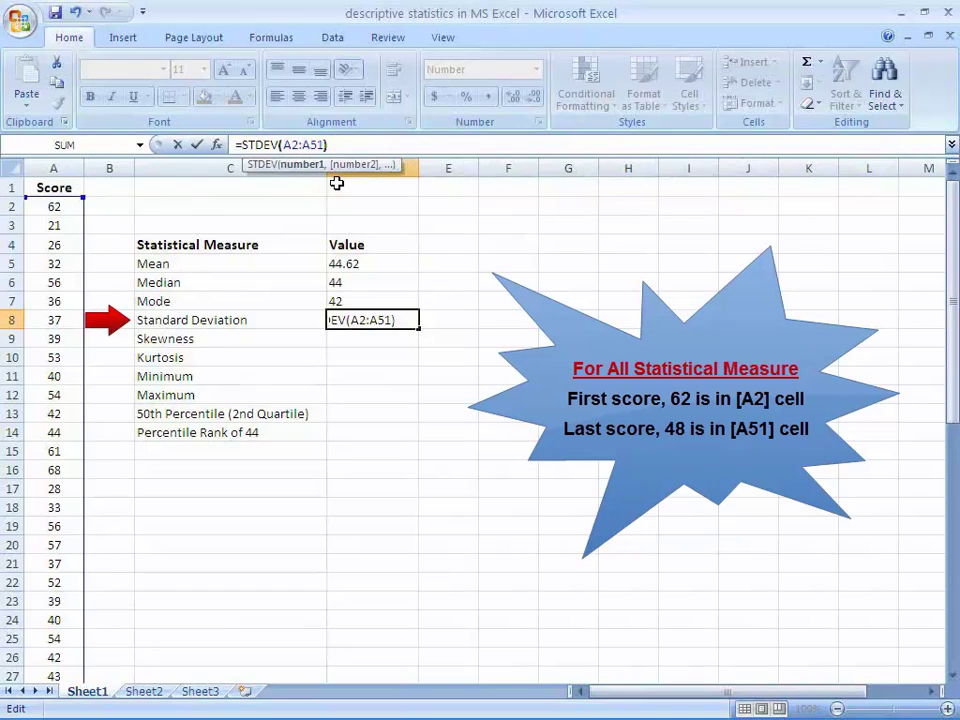
key("Return")
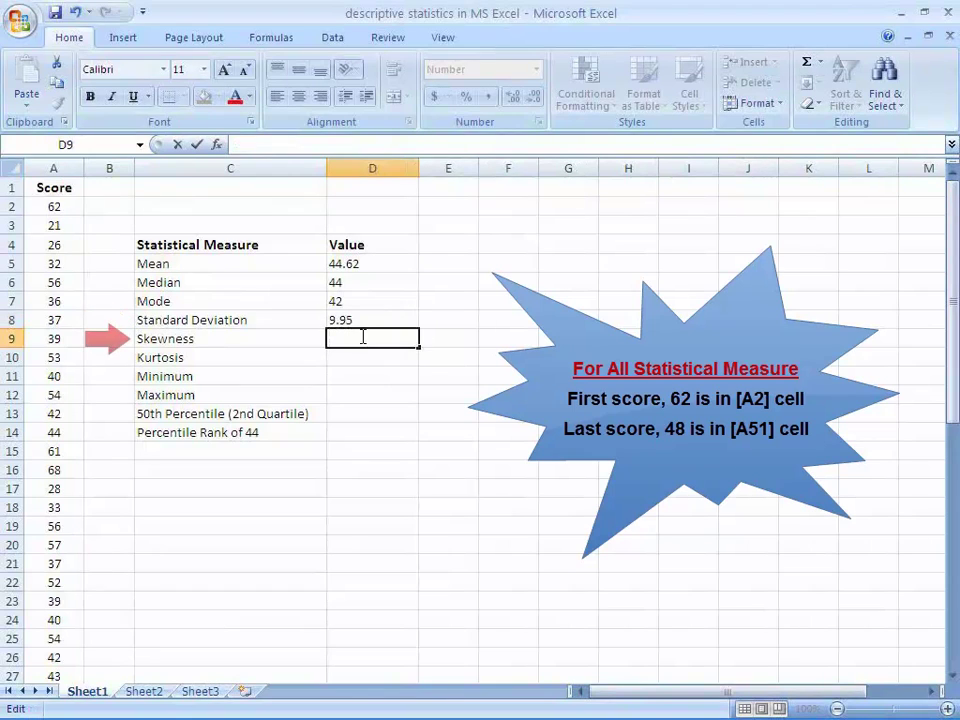
Calculate the skewness of the scores in cell D9 with the formula =SKEW(A2:A51)
type("=")
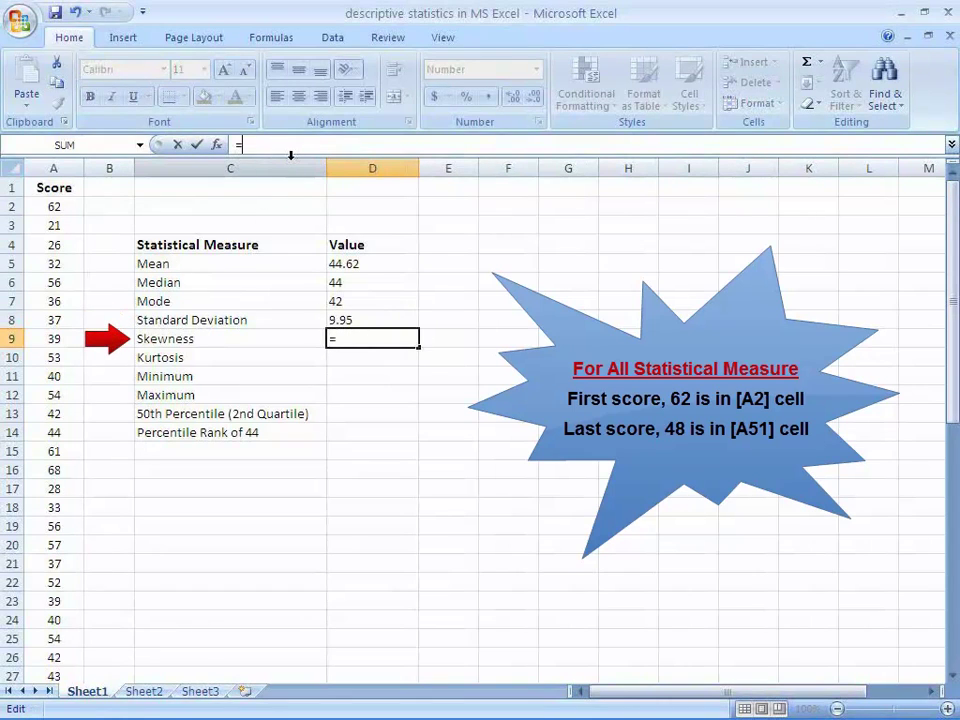
type("SKEW(A2")
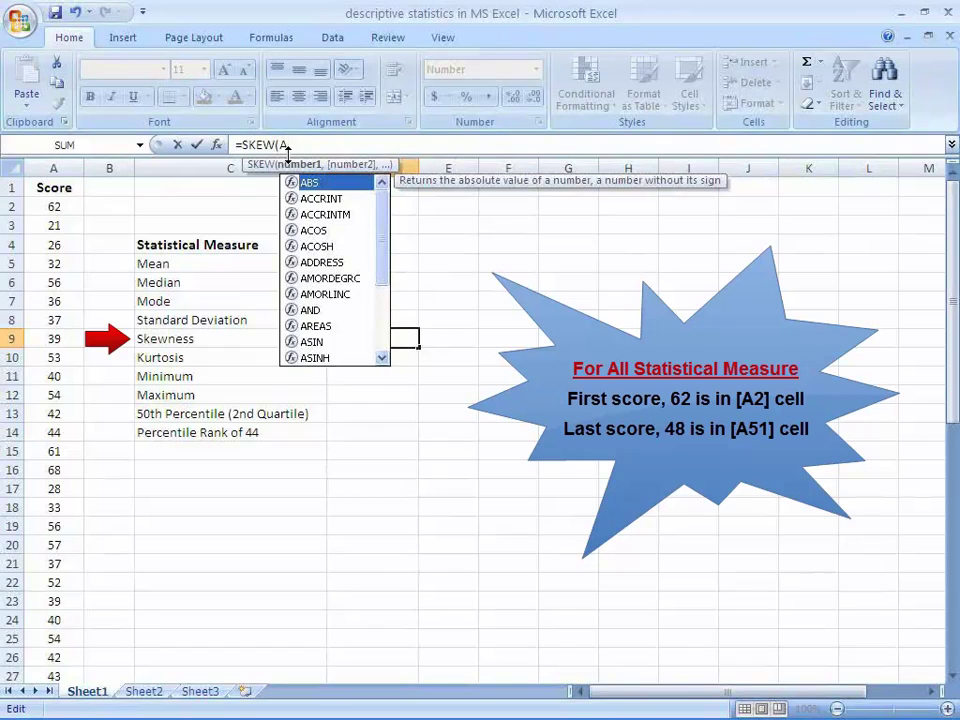
type(":A51)")
key("Return")
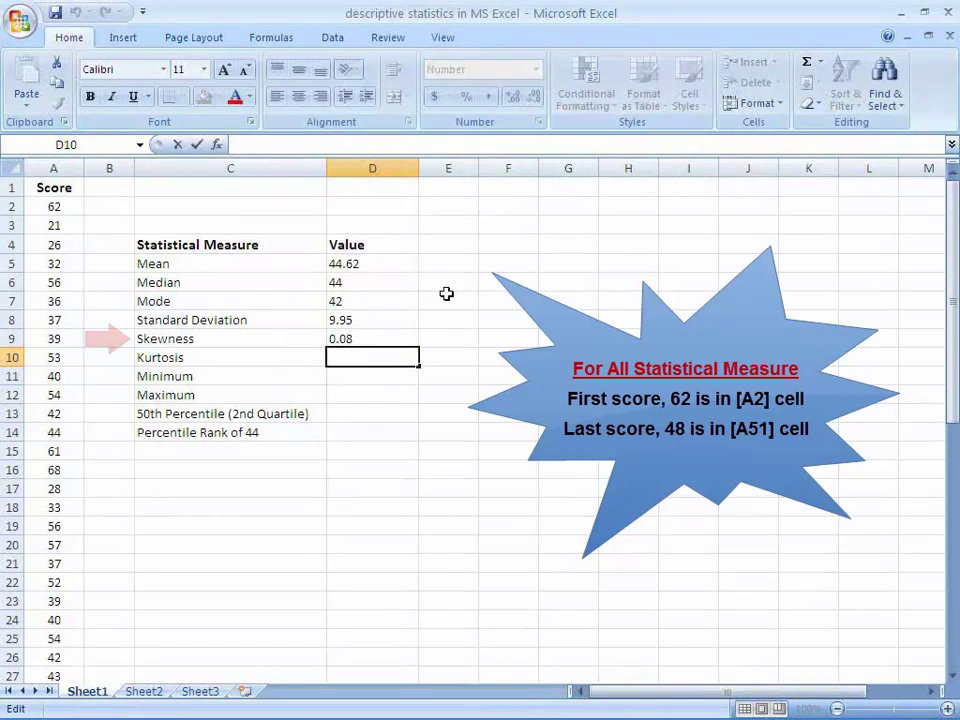
Calculate the kurtosis of the scores in cell D10 with the formula =KURT(A2:A51)
type("=")
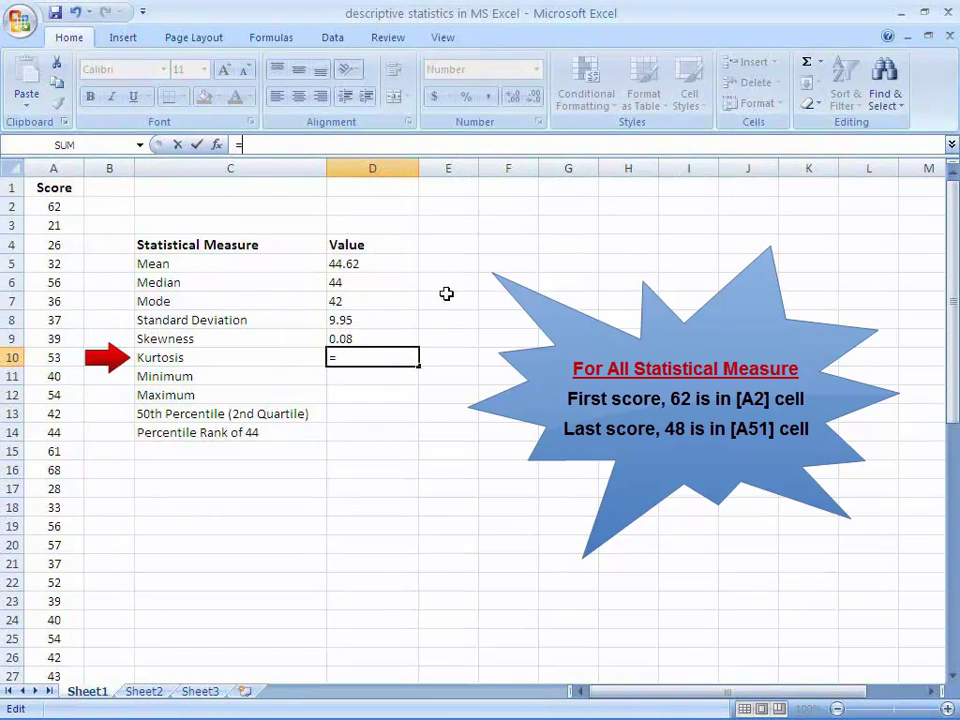
type("KURT(A2")
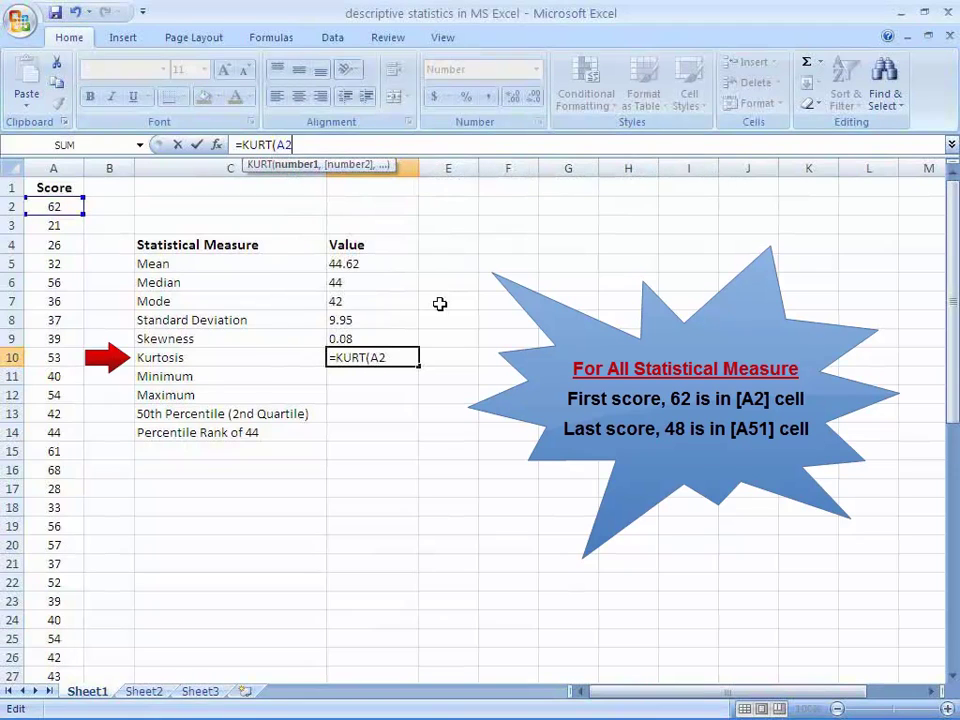
type(":A51)")
key("Return")
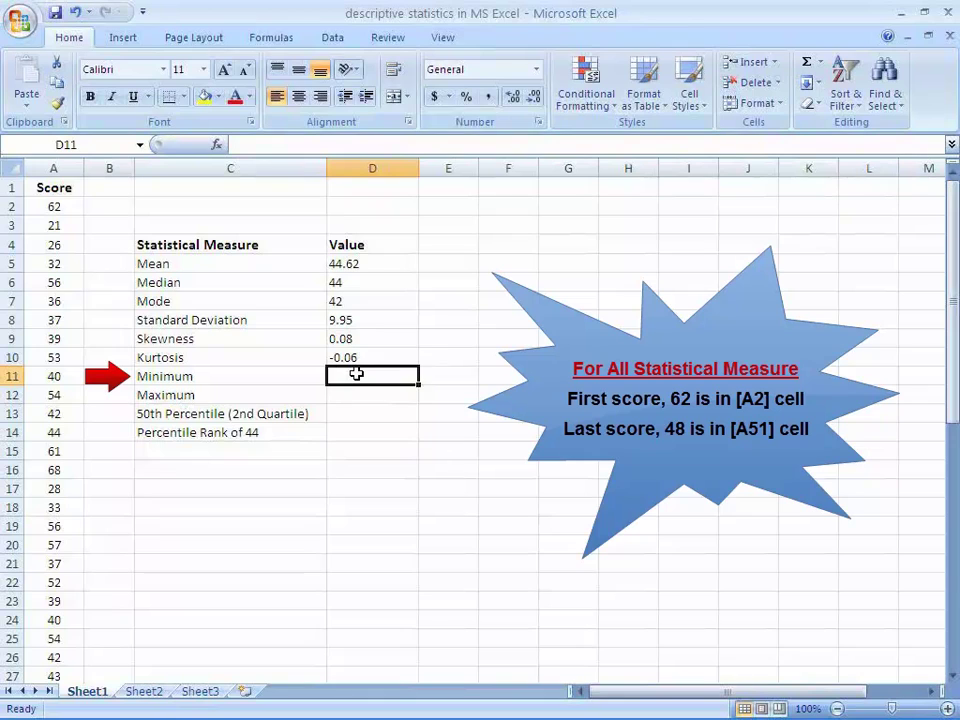
Calculate the minimum score in cell D11 with the formula =MIN(A2:A51)
left_click(325, 144)
type("=MIN(A2:A51)")
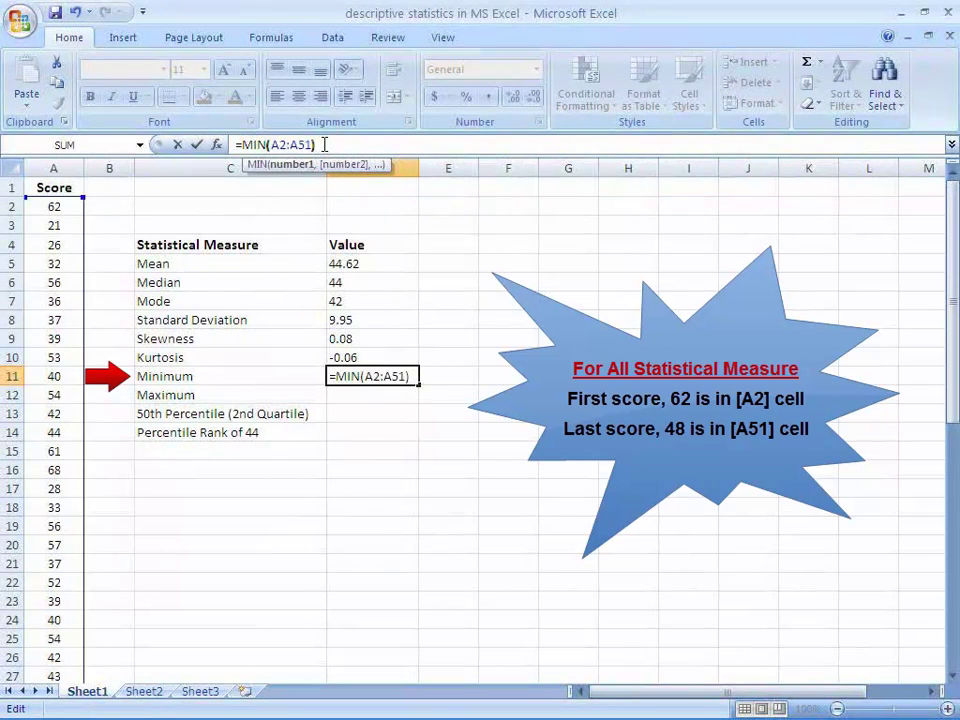
key("Return")
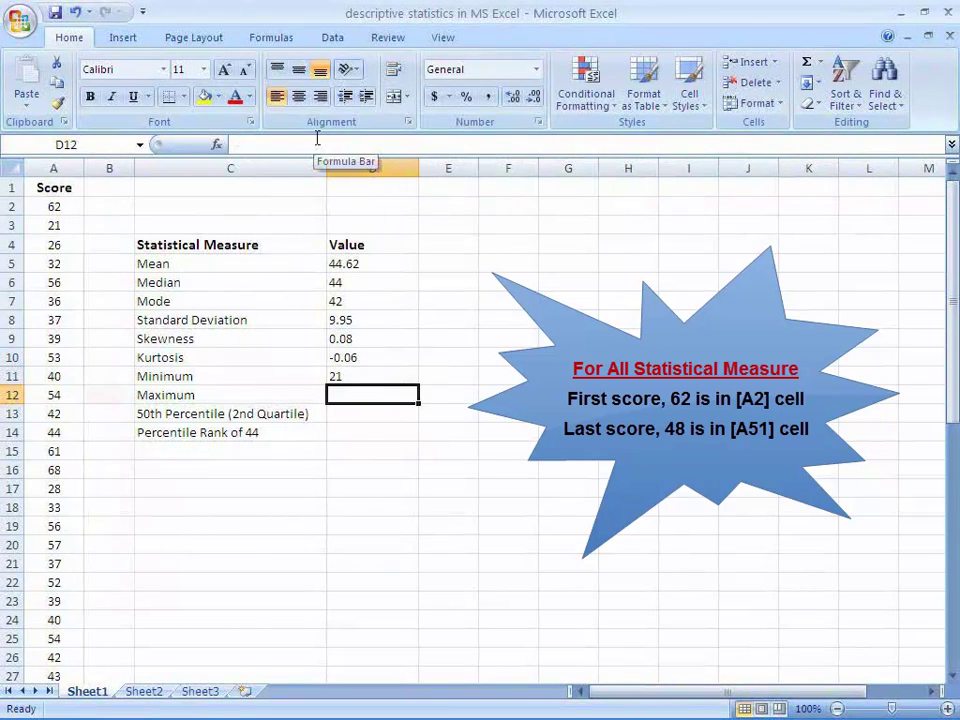
Calculate the maximum score in cell D12 with the formula =MAX(A2:A51)
left_click(310, 145)
type("=MAX(")
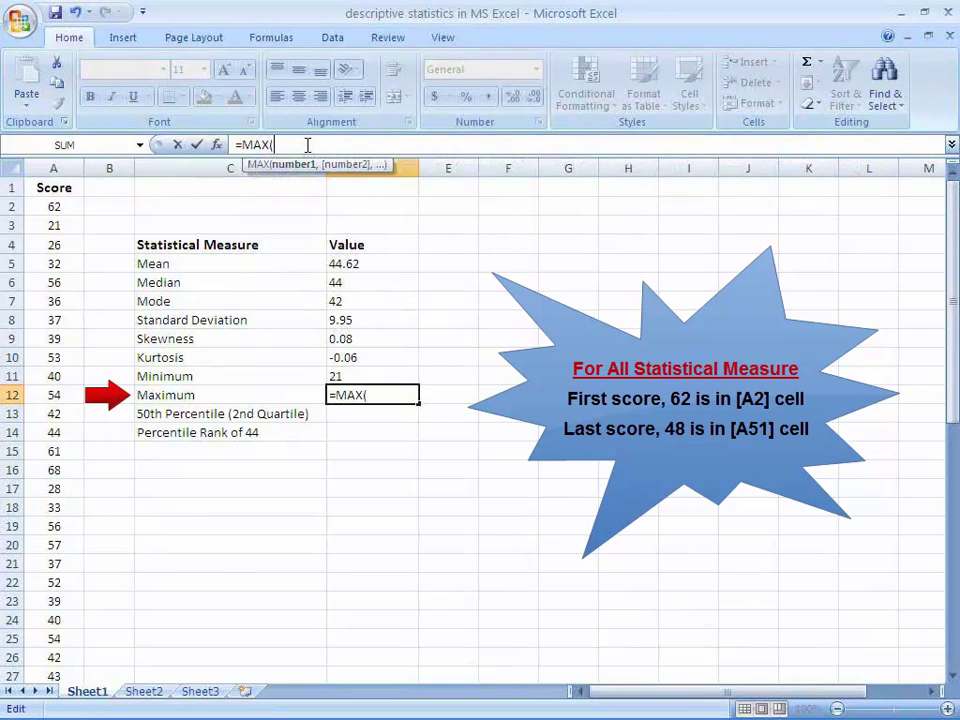
type("A2:A51)")
key("Return")
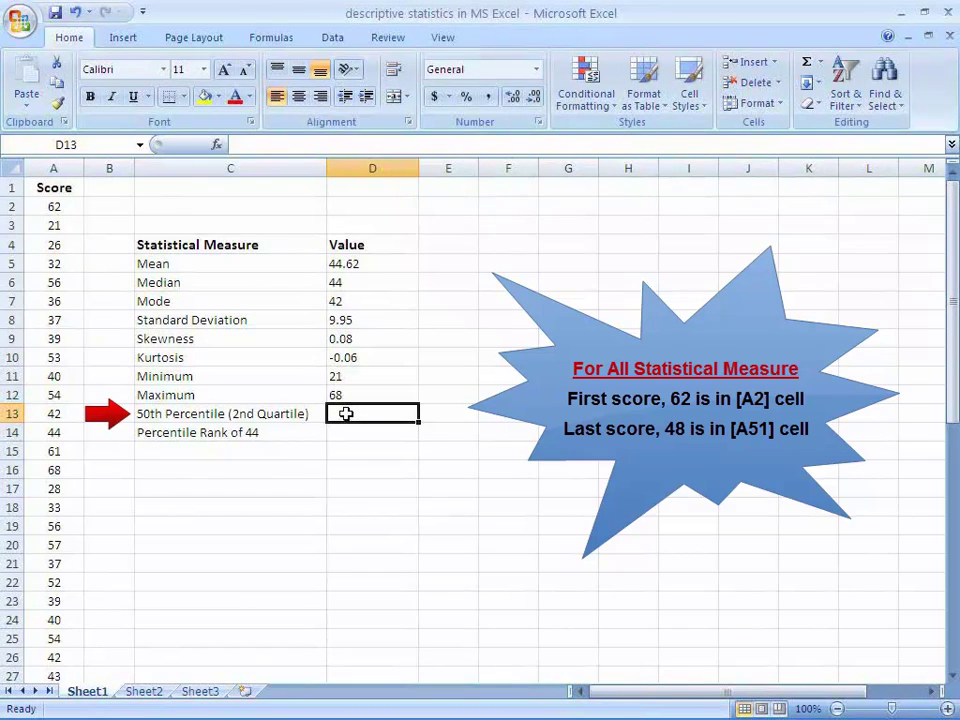
Calculate the 50th percentile of the scores in cell D13 with the formula =PERCENTILE(A2:A51, 0.5)
left_click(242, 143)
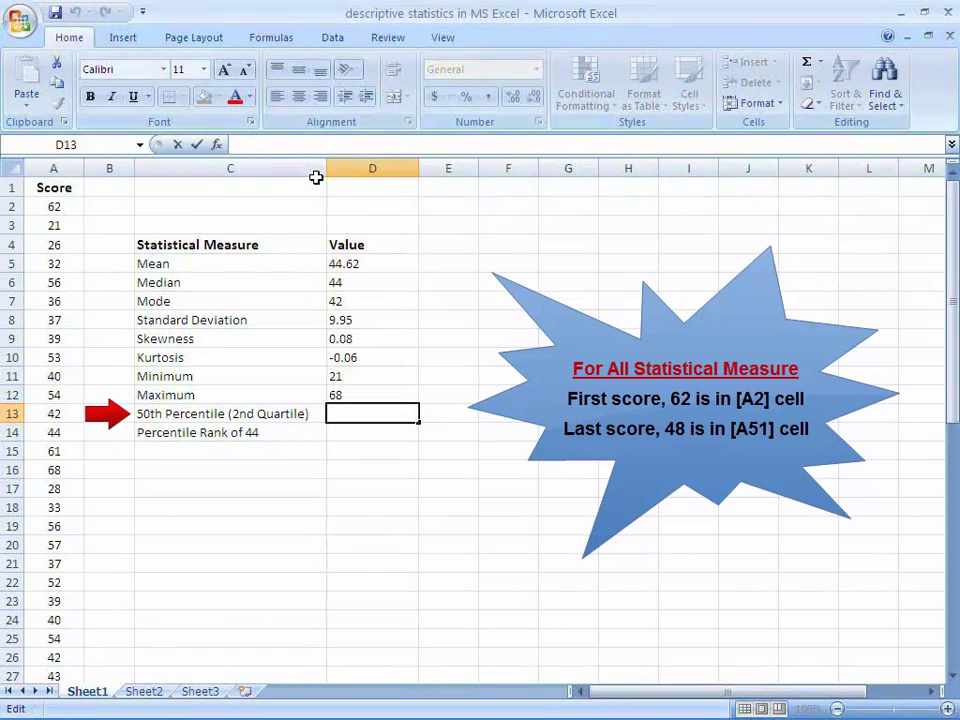
type("=")
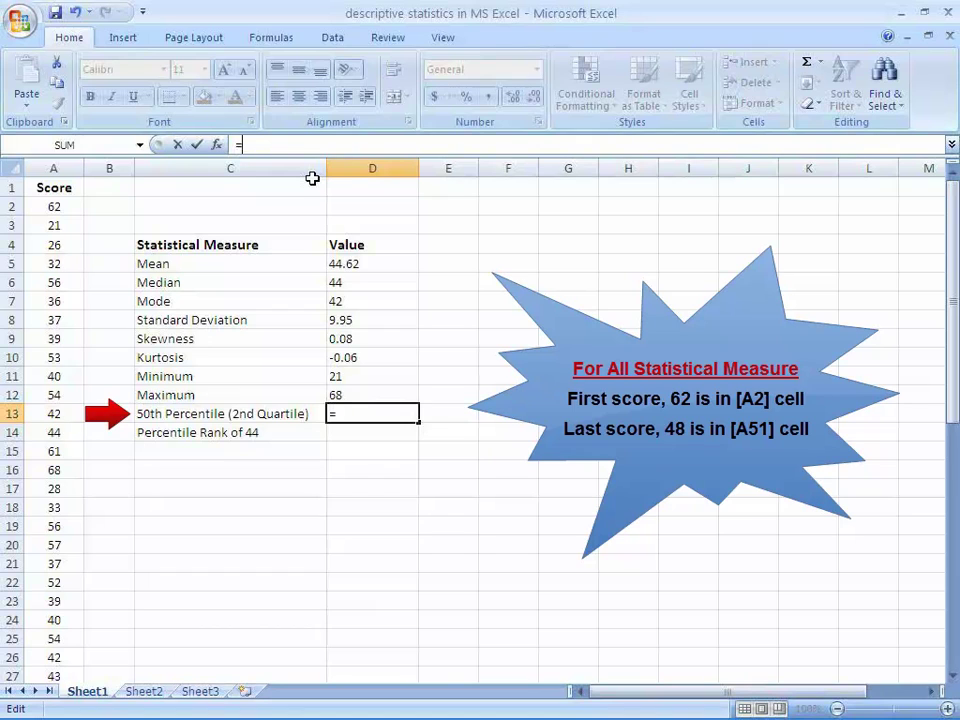
type("PERCENTILE")
type("(")
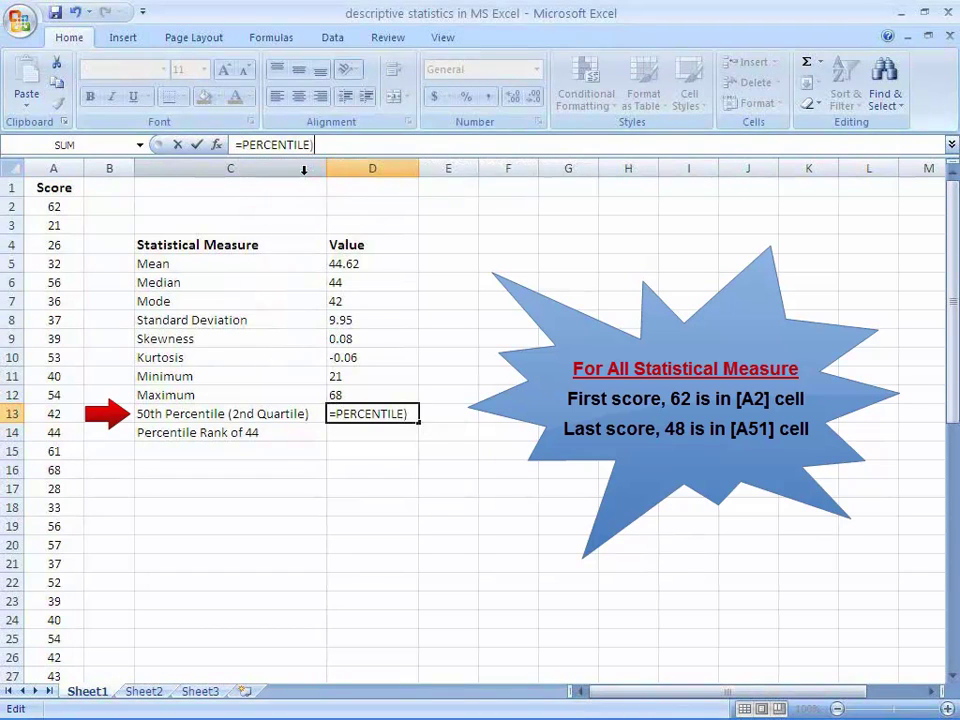
key("BackSpace")
type("(A")
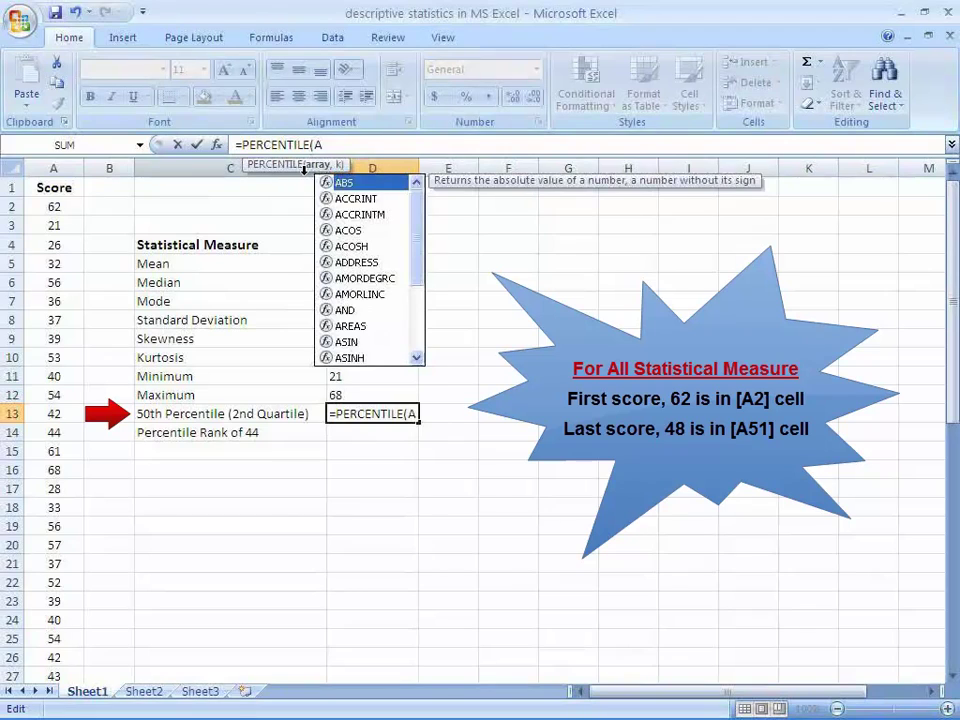
type("2:A51, 0.5")
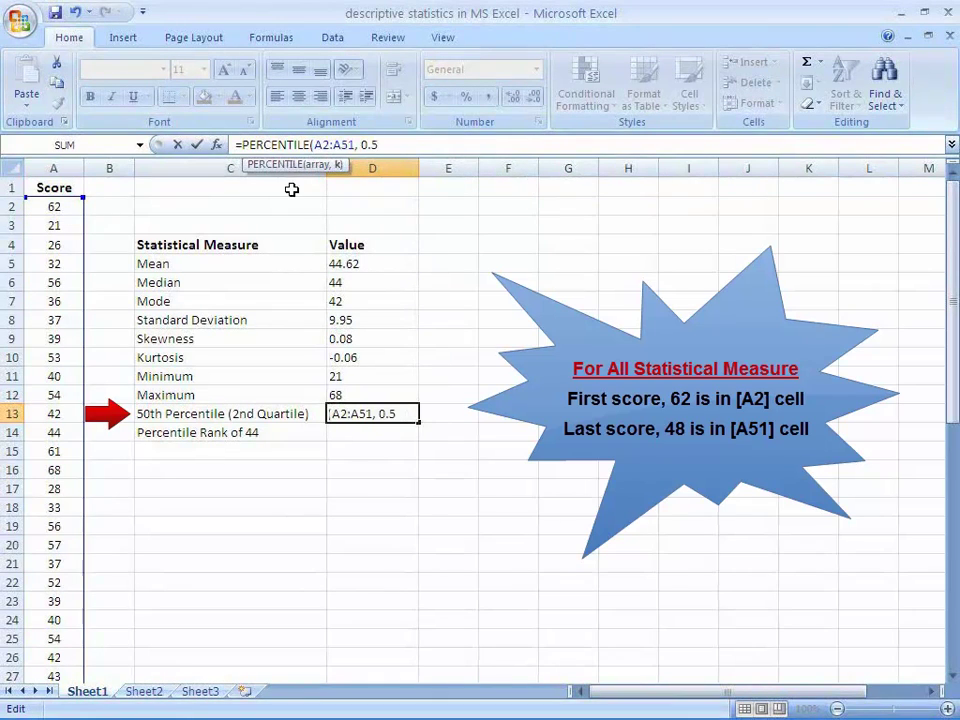
key("Return")
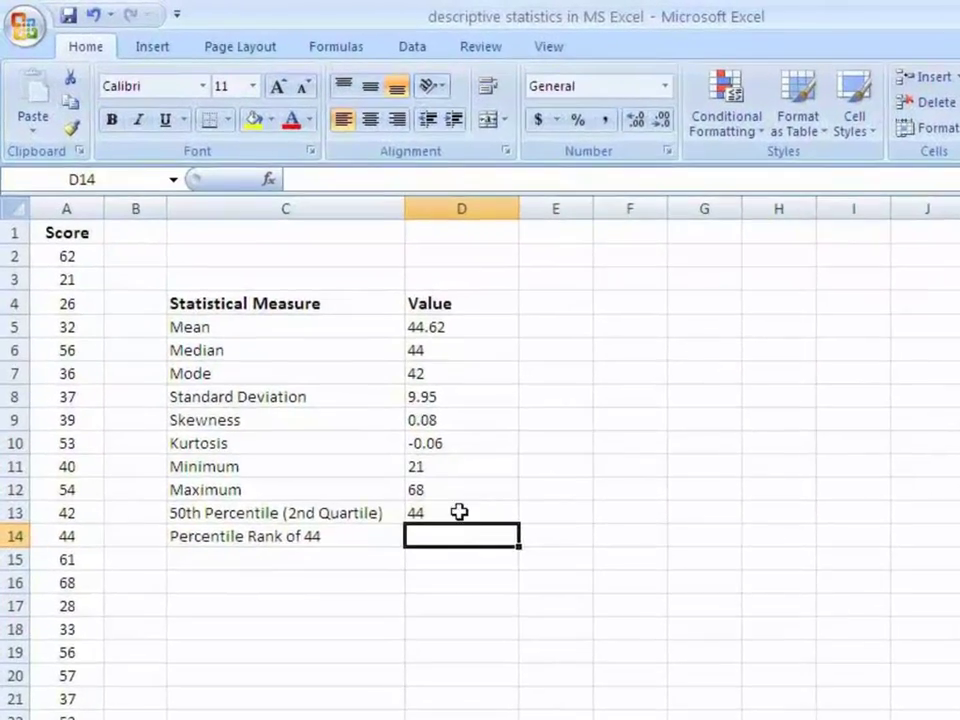
left_click(459, 512)
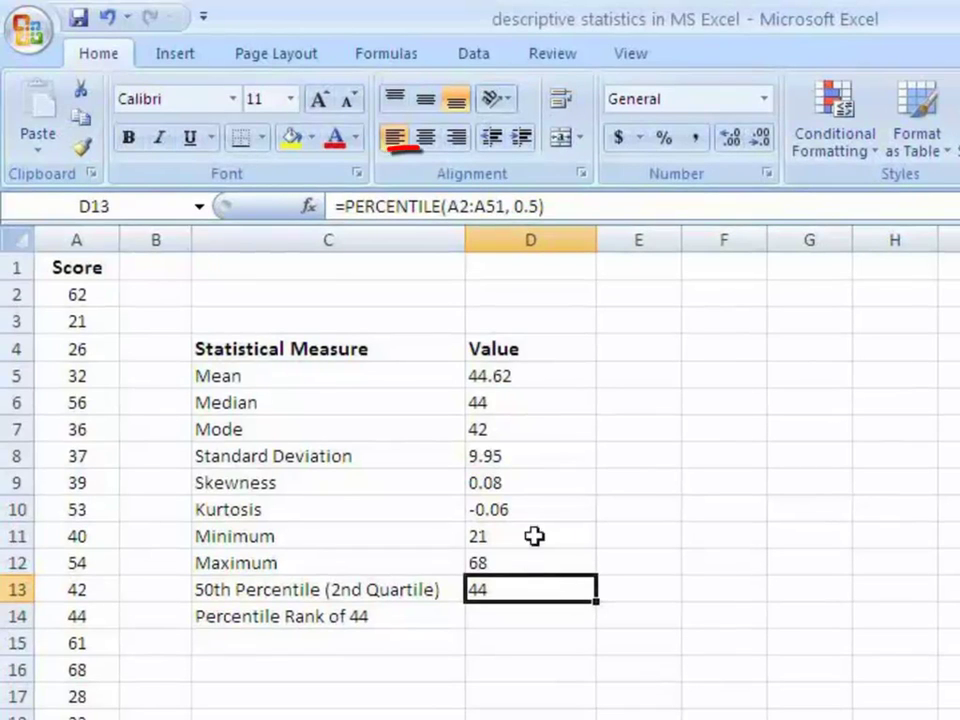
left_click(511, 207)
left_click(452, 236)
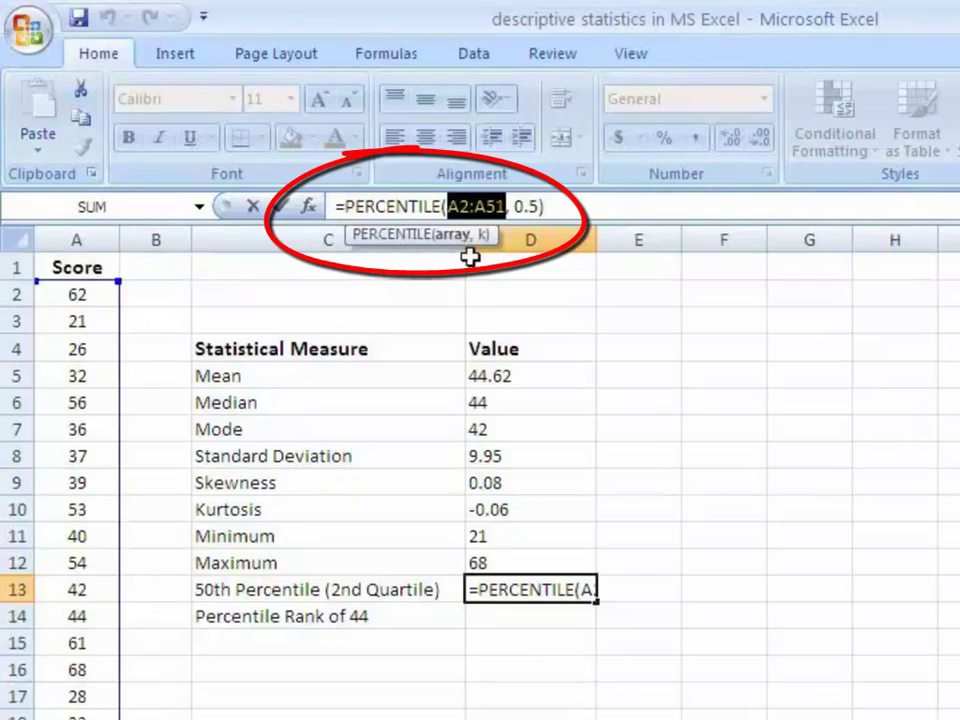
key("ctrl+Return")
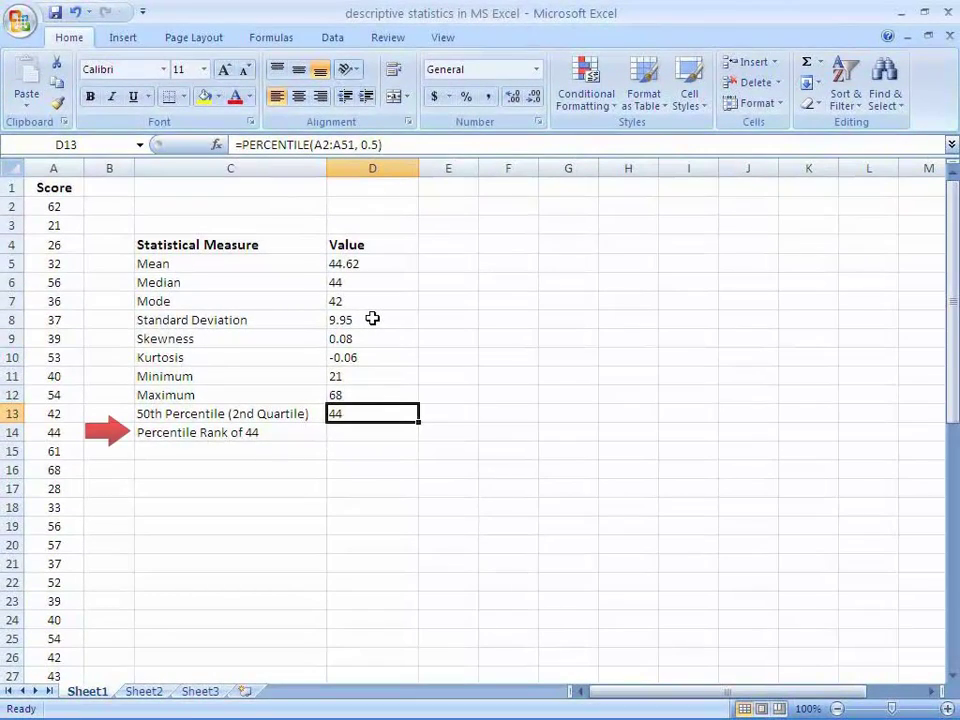
Calculate the percentile rank of 44 in cell D14 with the formula =PERCENTRANK(A2:A51, 44, 2)
key("Down")
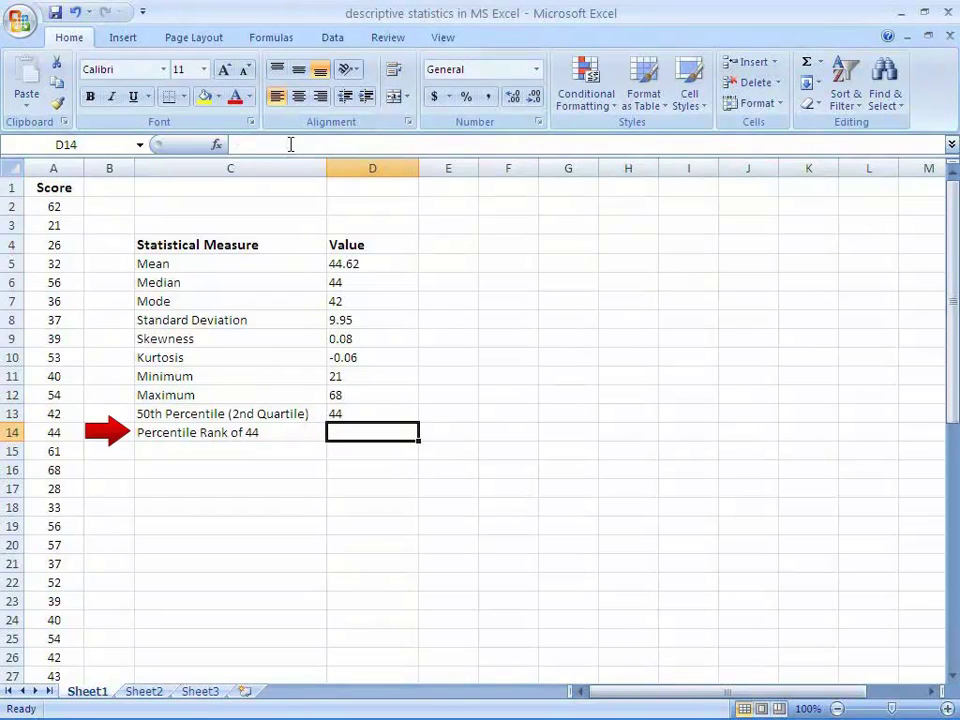
left_click(291, 144)
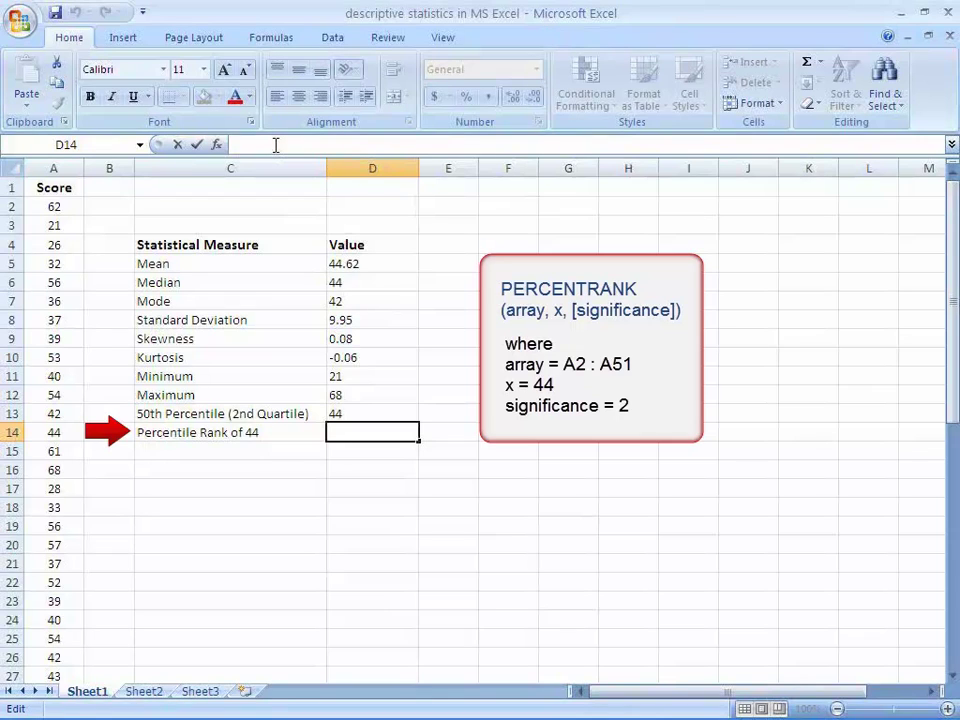
type("=PER")
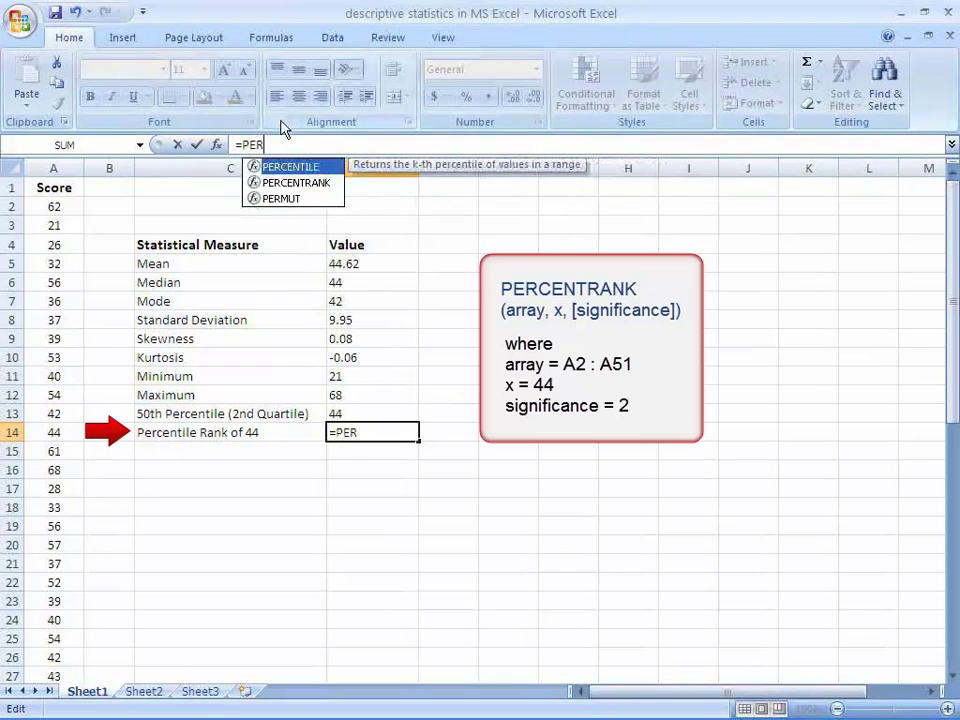
type("CENT")
key("BackSpace")
type("NT")
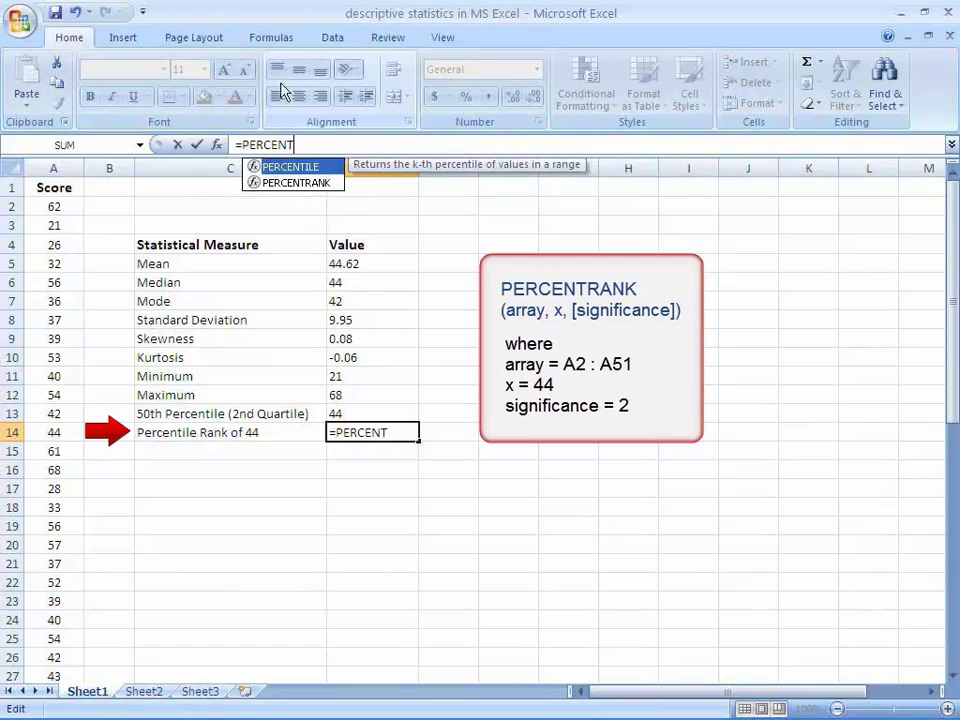
type("RANK(")
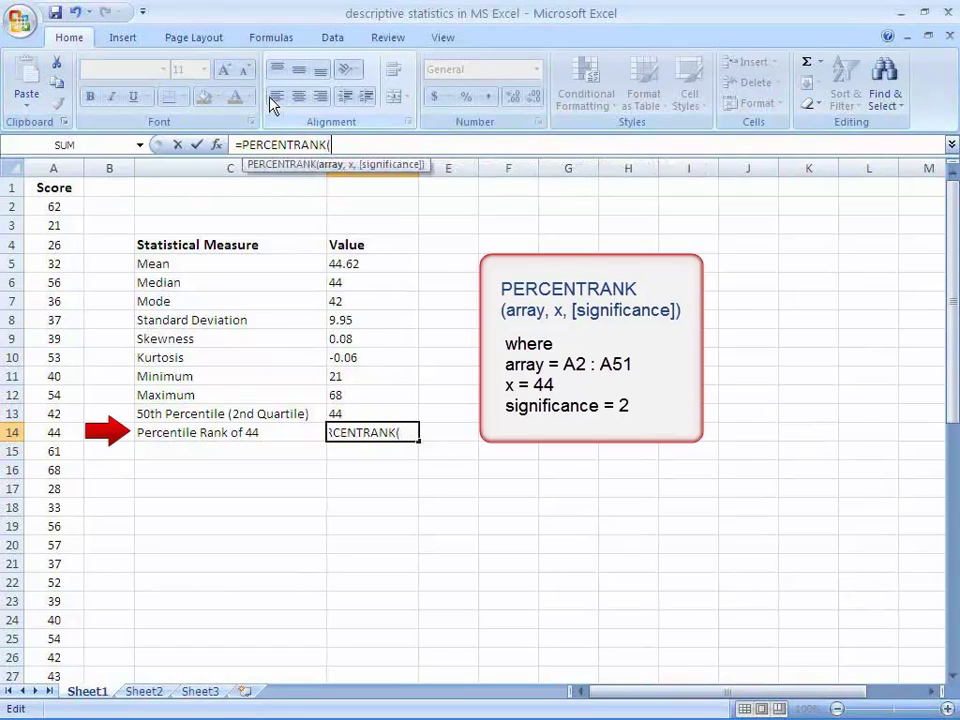
type("A2:A")
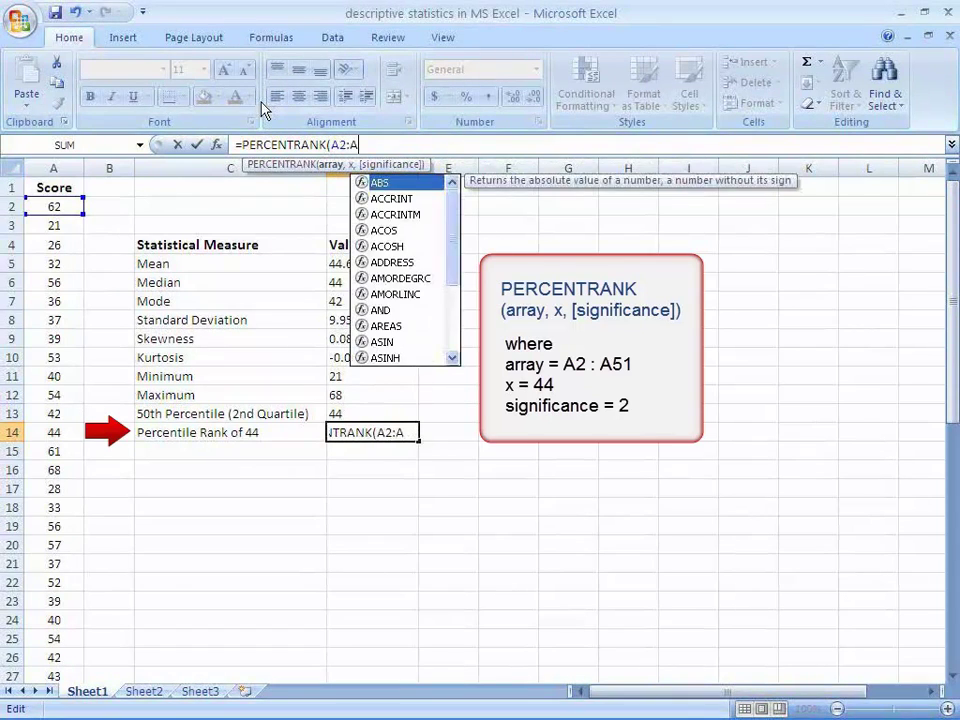
type("51,")
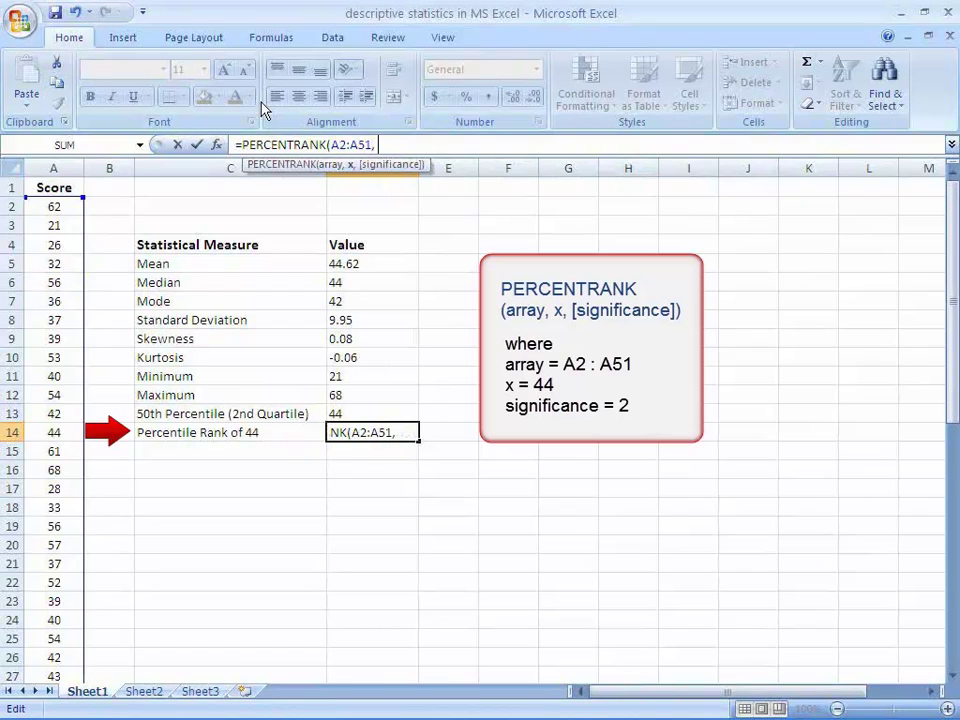
type(" 44,")
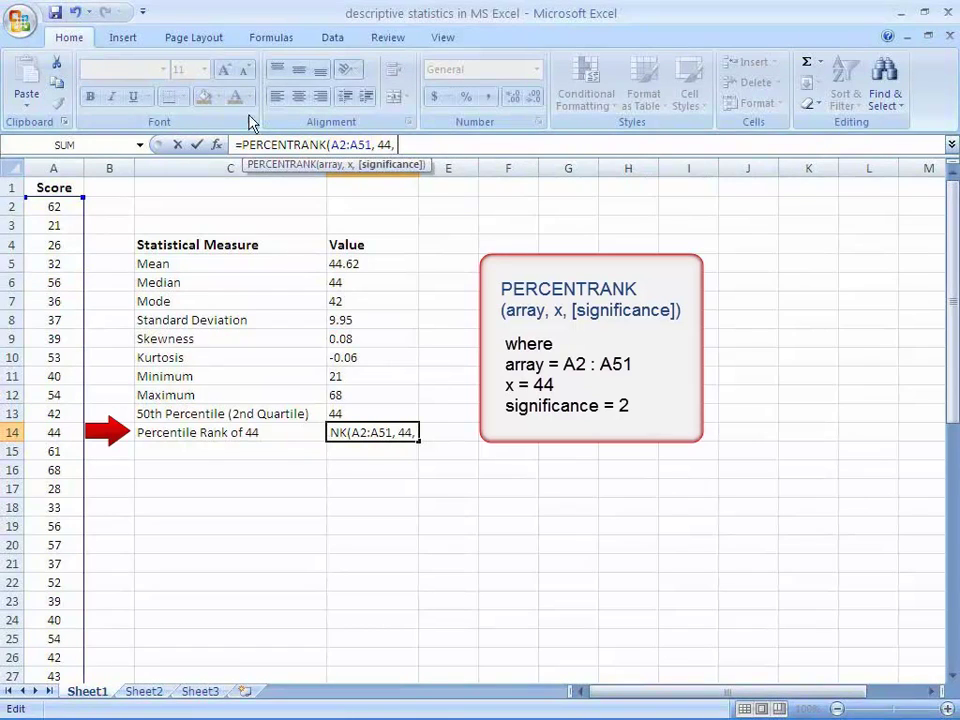
type(" 2)")
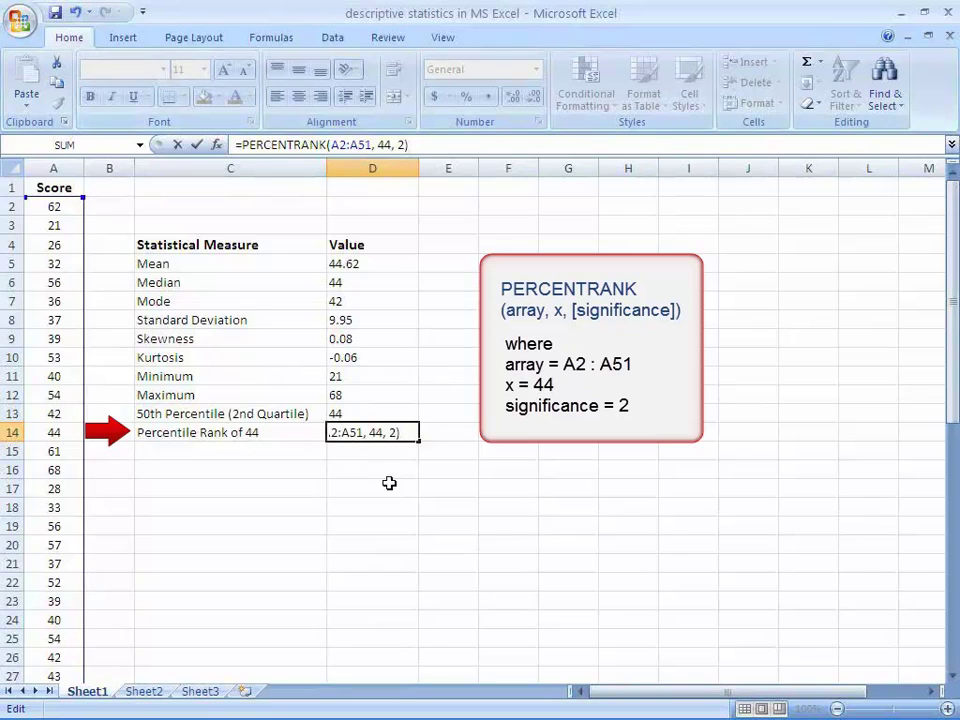
left_click(390, 465)
left_click(392, 432)
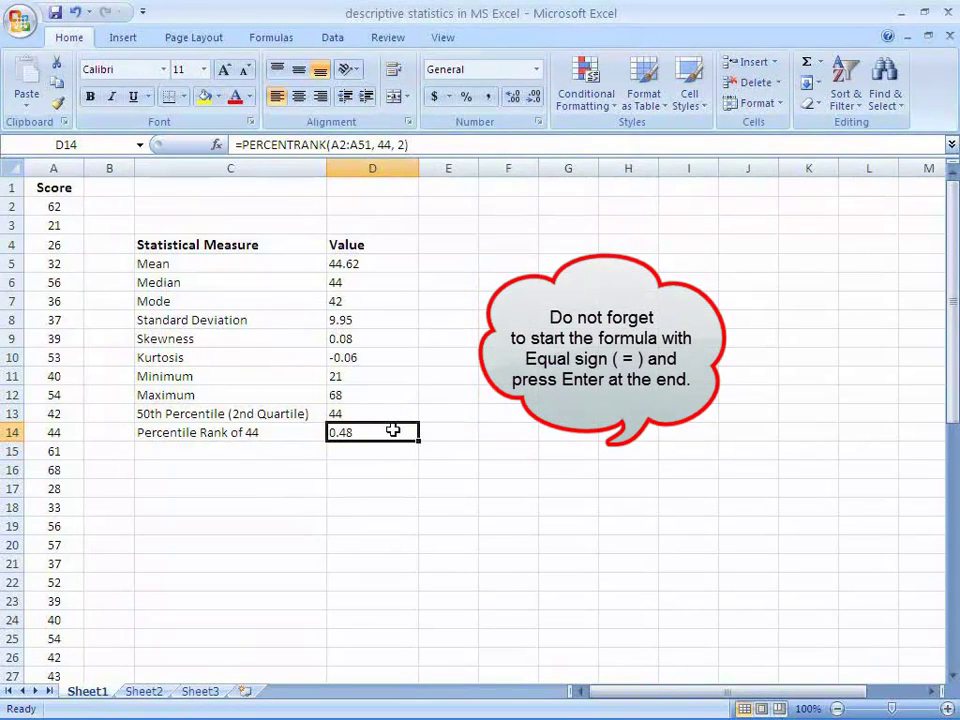
left_click(234, 145)
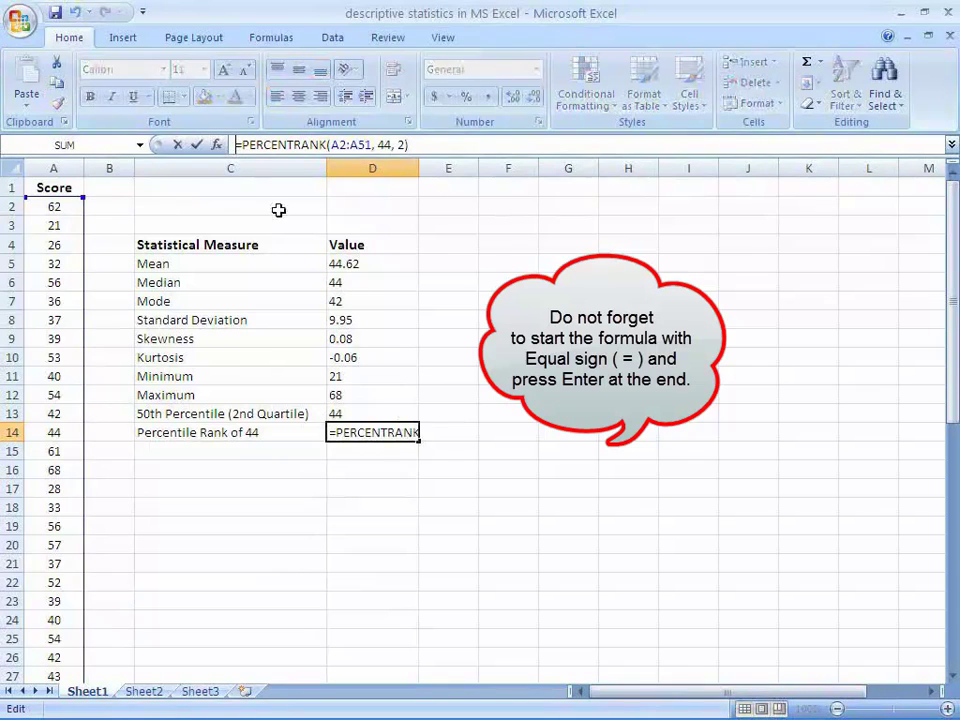
left_click(410, 449)
left_click(390, 413)
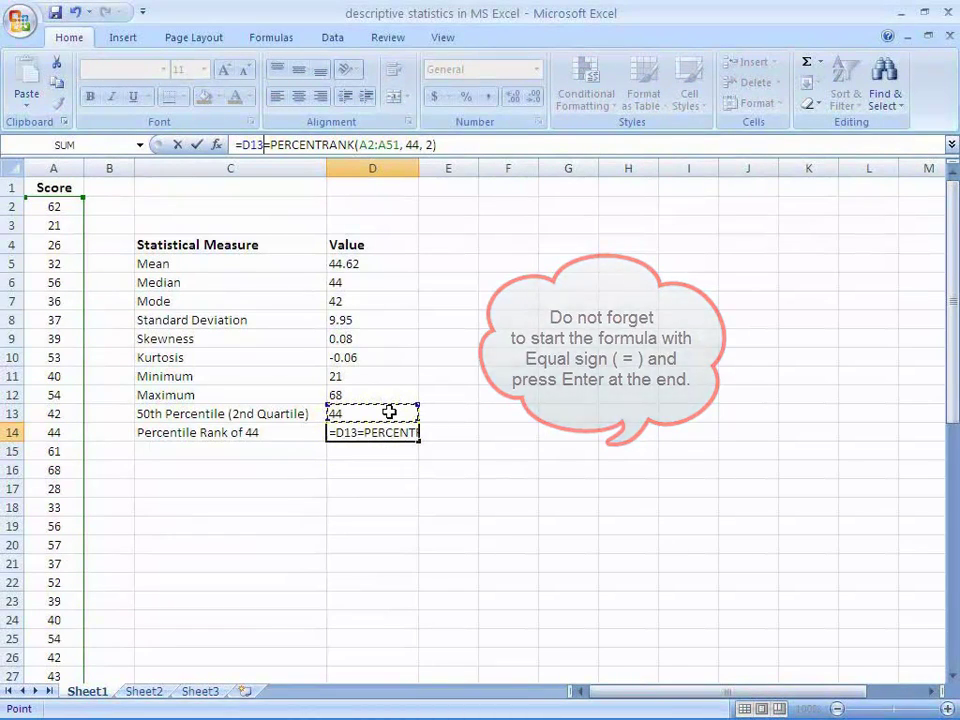
key("Escape")
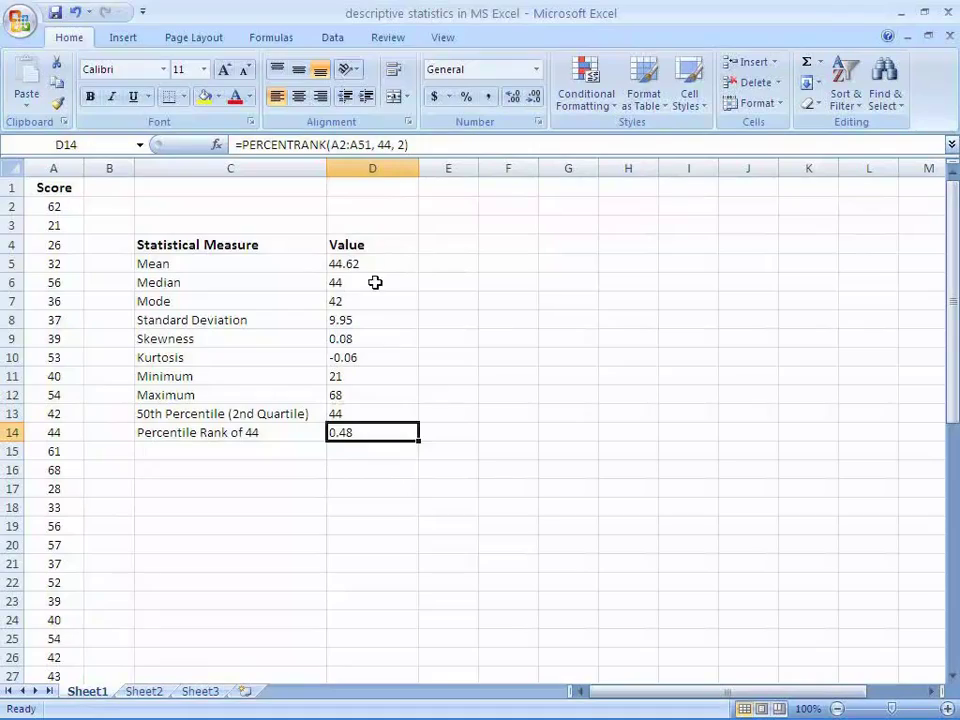
left_click_drag(375, 258, 369, 415)
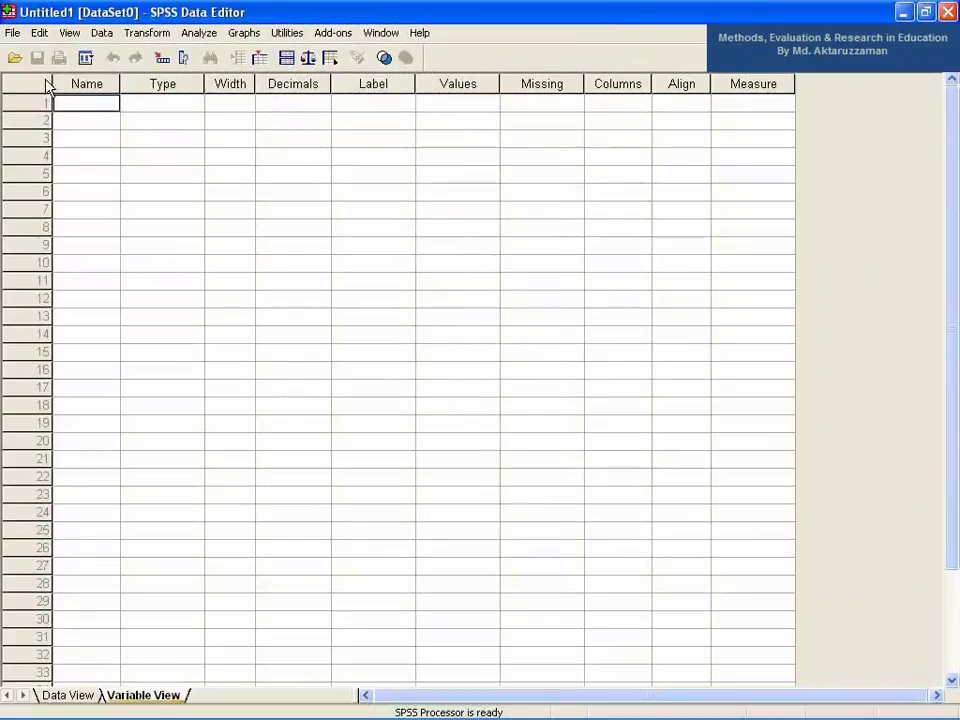
Switch to SPSS, open the data file "descriptive statistics in SPSS" from the Data File folder and show its data values
left_click(12, 34)
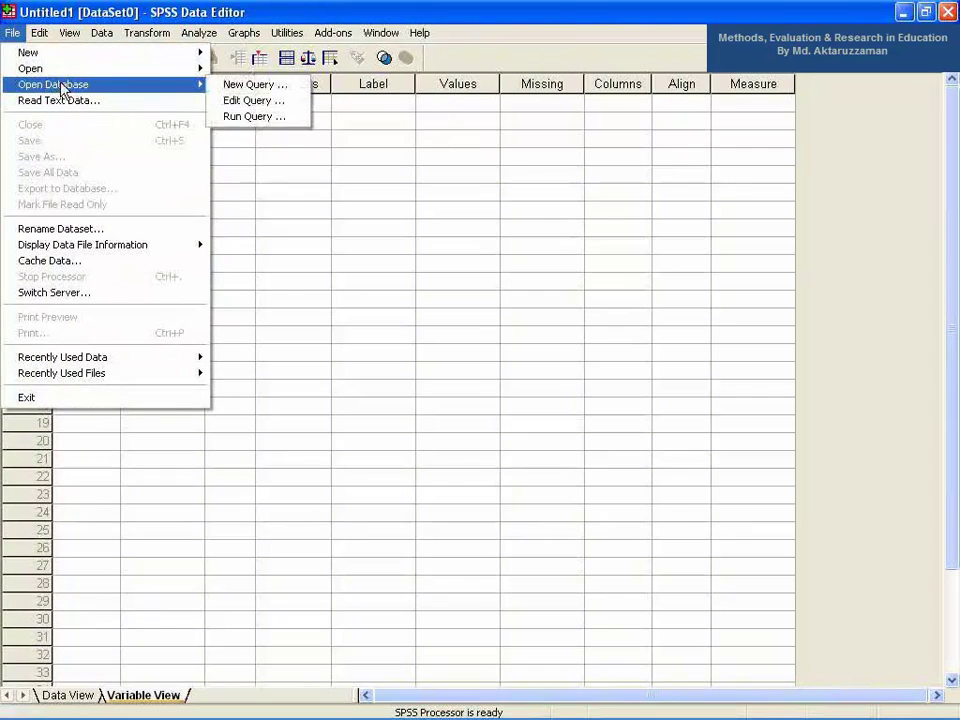
mouse_move(60, 68)
left_click(236, 69)
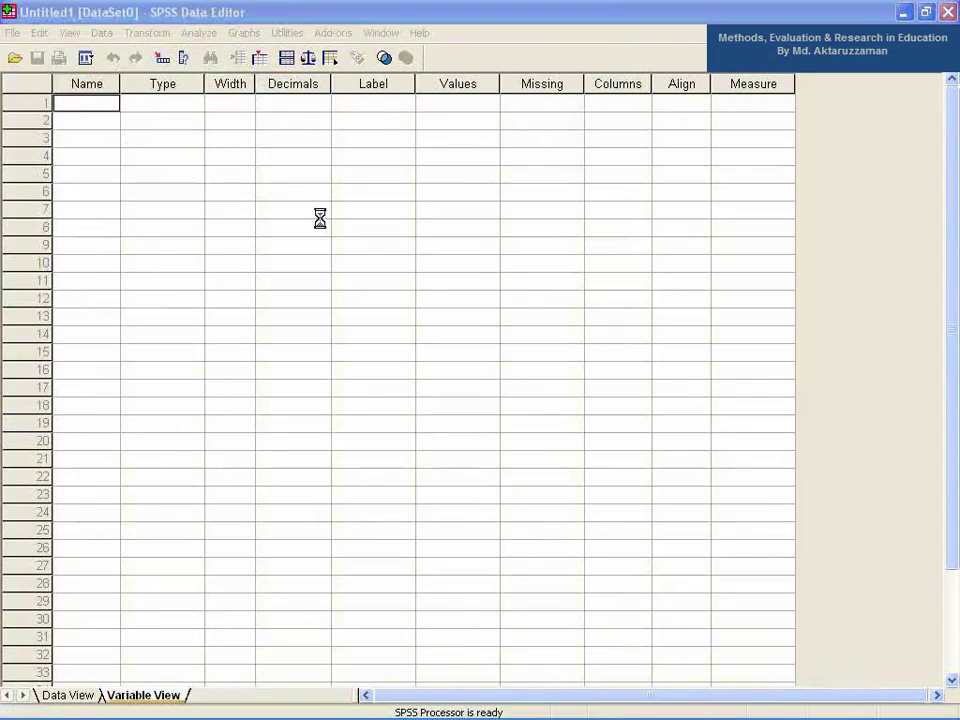
double_click(351, 228)
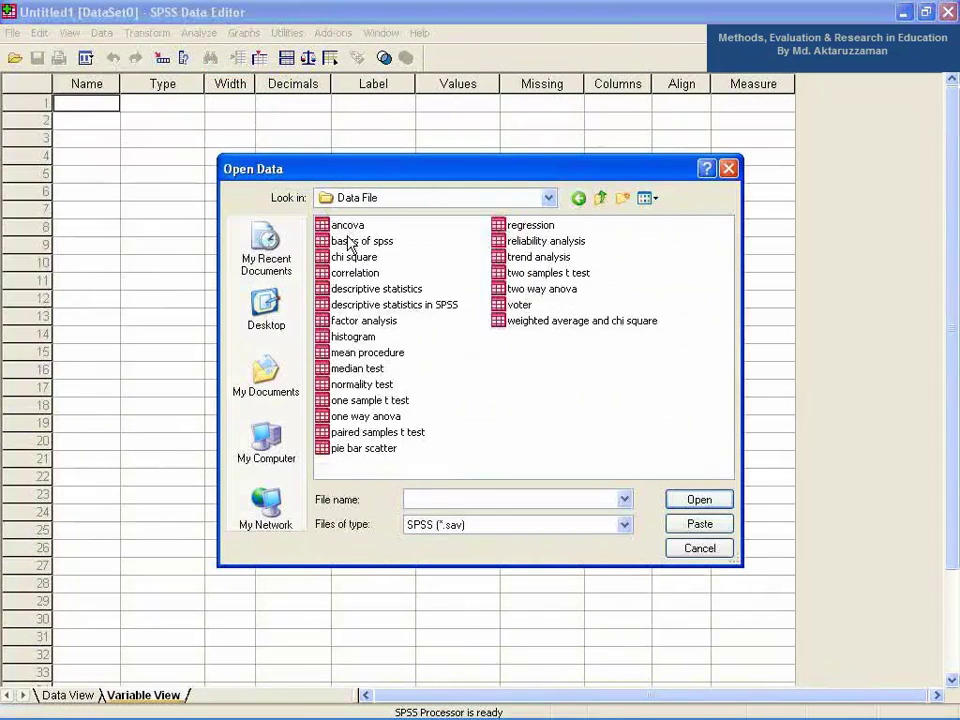
double_click(420, 305)
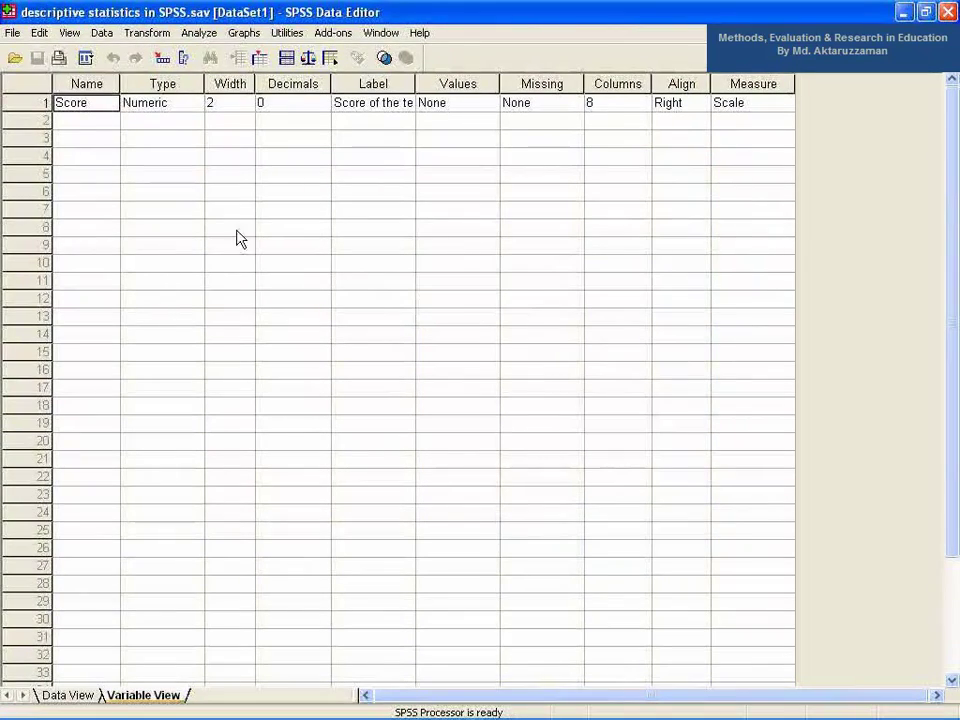
left_click(88, 697)
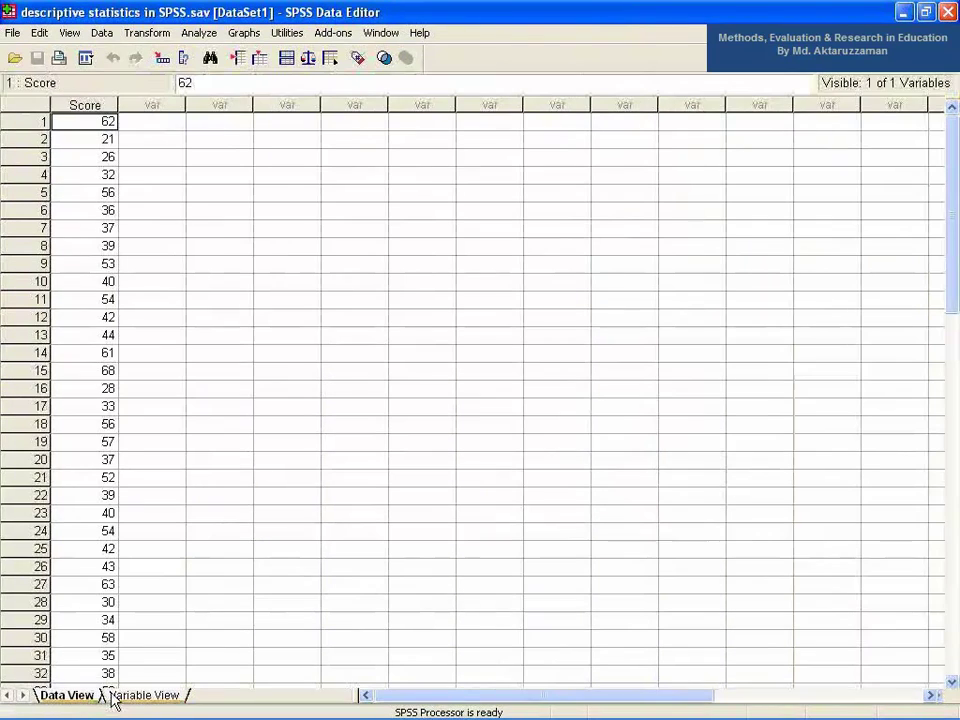
Set up a Frequencies analysis with Score of the test as the variable
left_click(199, 33)
mouse_move(248, 78)
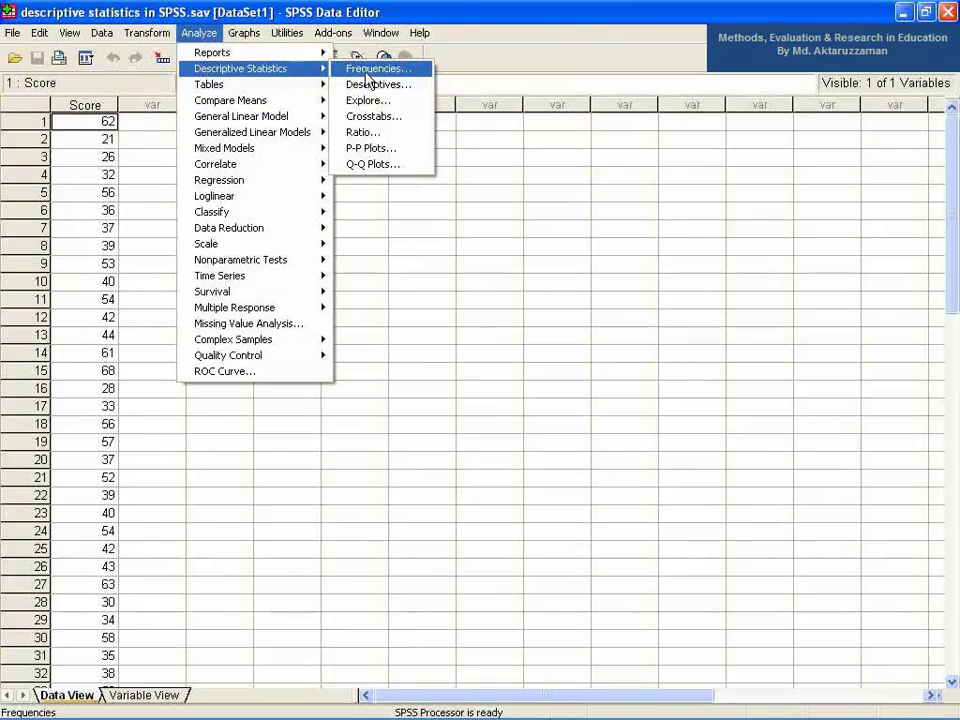
left_click(368, 70)
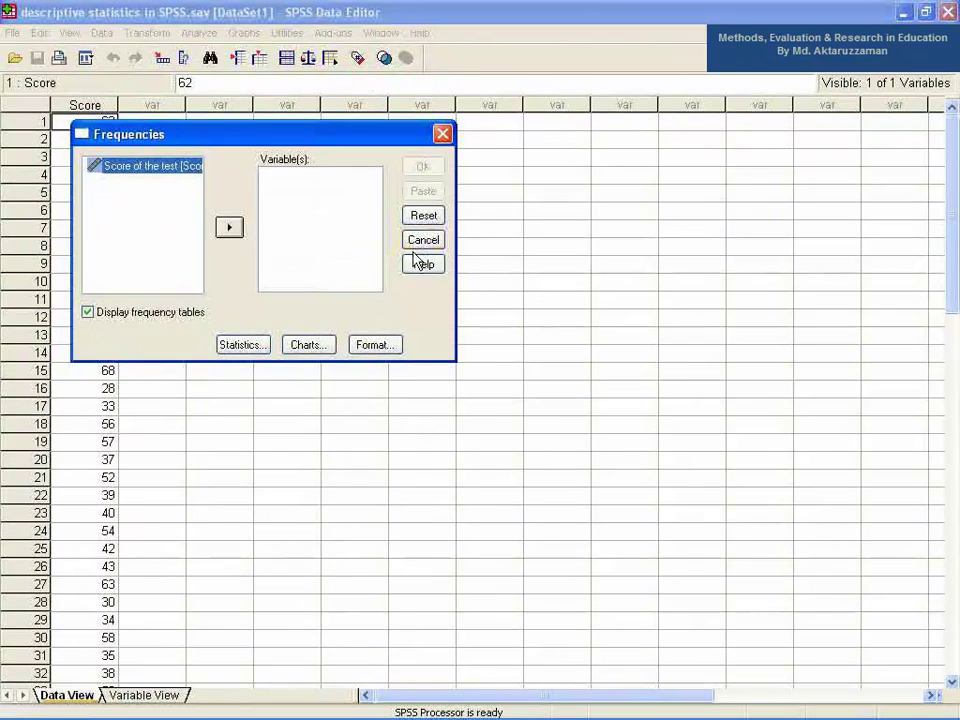
left_click(230, 229)
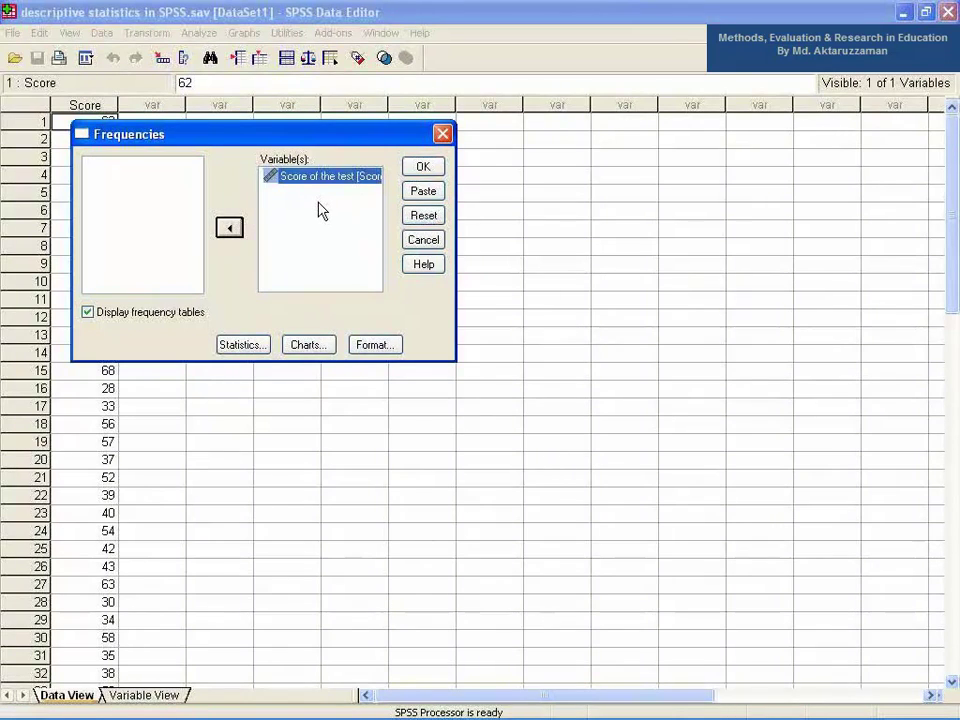
Request the mean, median, mode, standard deviation, skewness, kurtosis, minimum and maximum as statistics for the Frequencies analysis
left_click(258, 347)
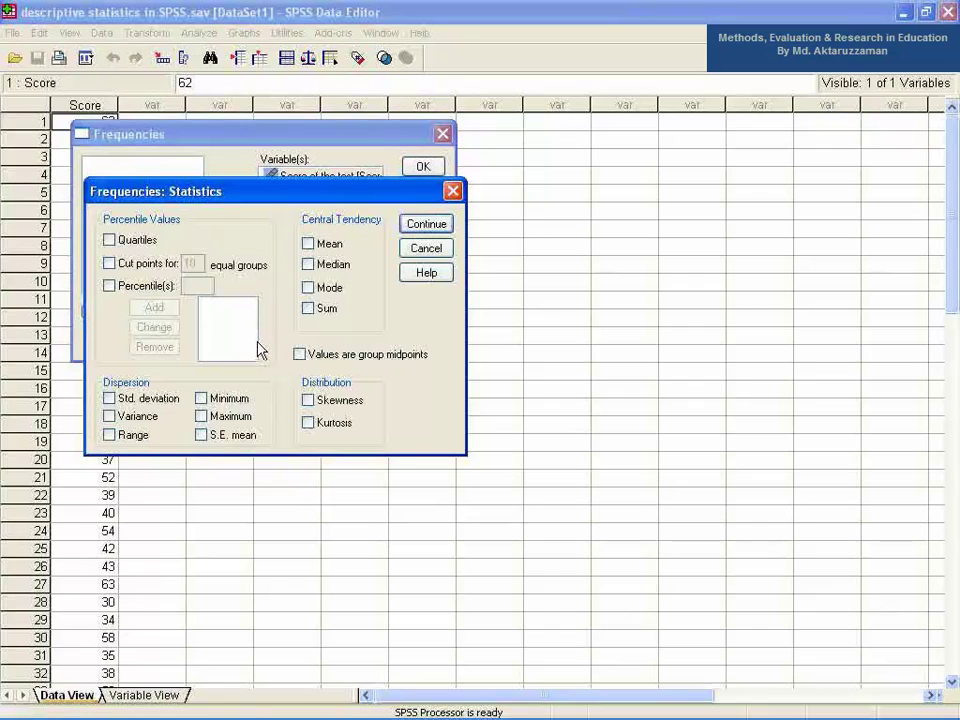
left_click(308, 264)
left_click(308, 287)
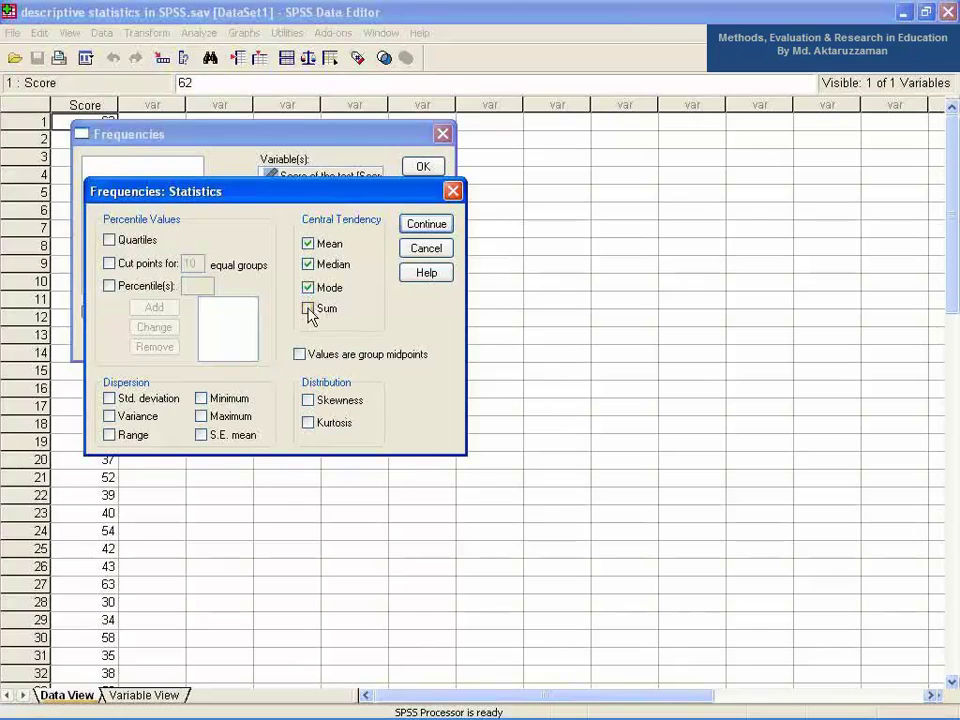
left_click(118, 398)
left_click(308, 400)
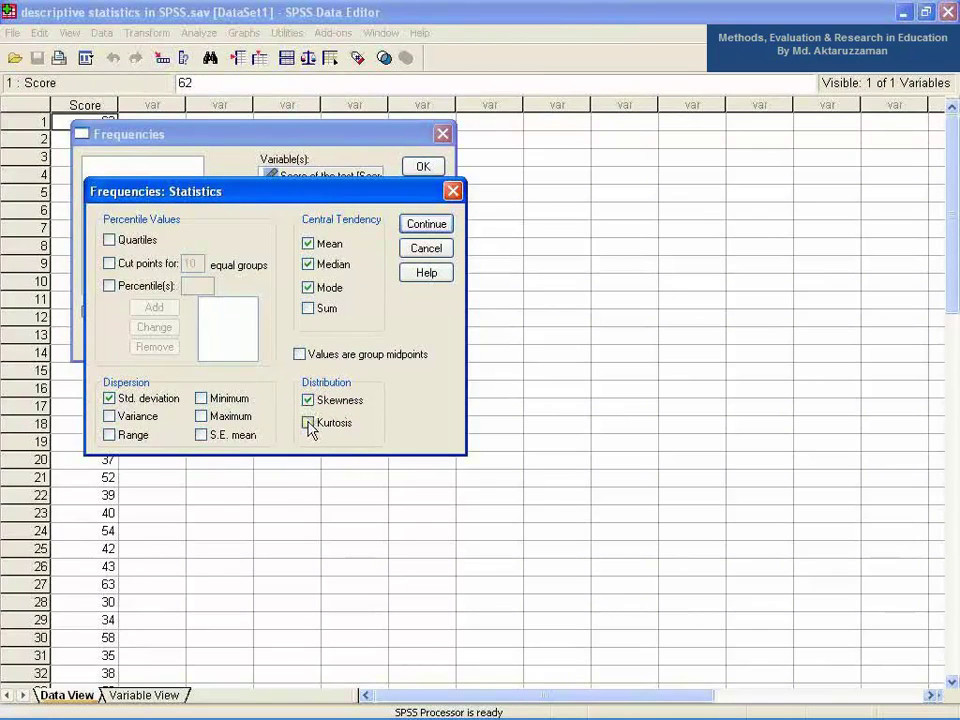
left_click(309, 423)
left_click(203, 400)
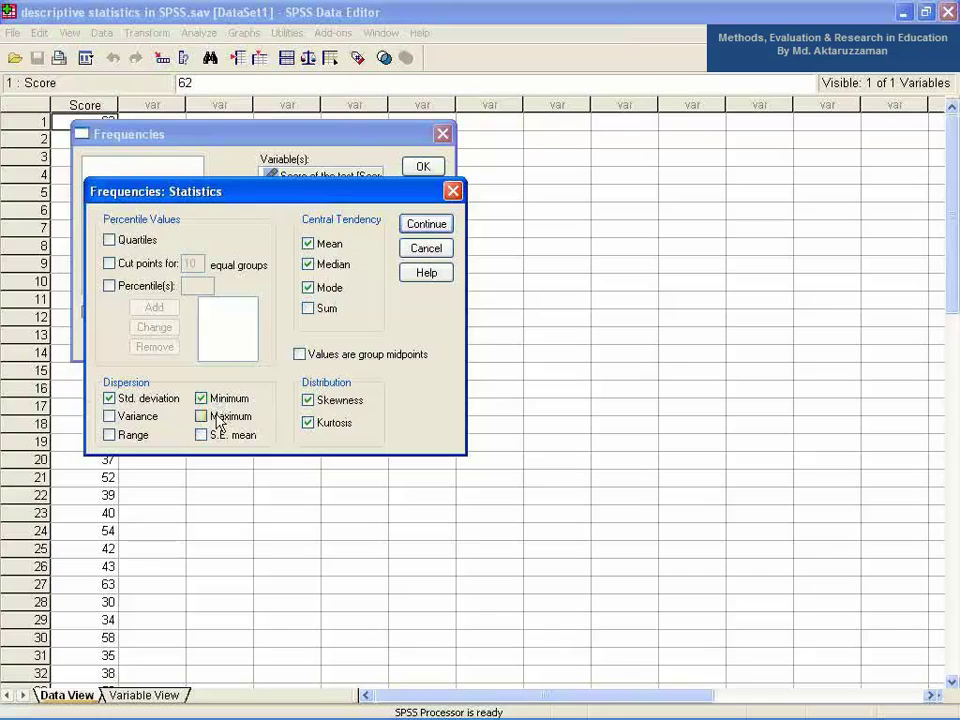
left_click(202, 414)
Add the 50th percentile to the requested percentile values and accept the statistics settings
left_click(130, 287)
left_click(200, 287)
type("5")
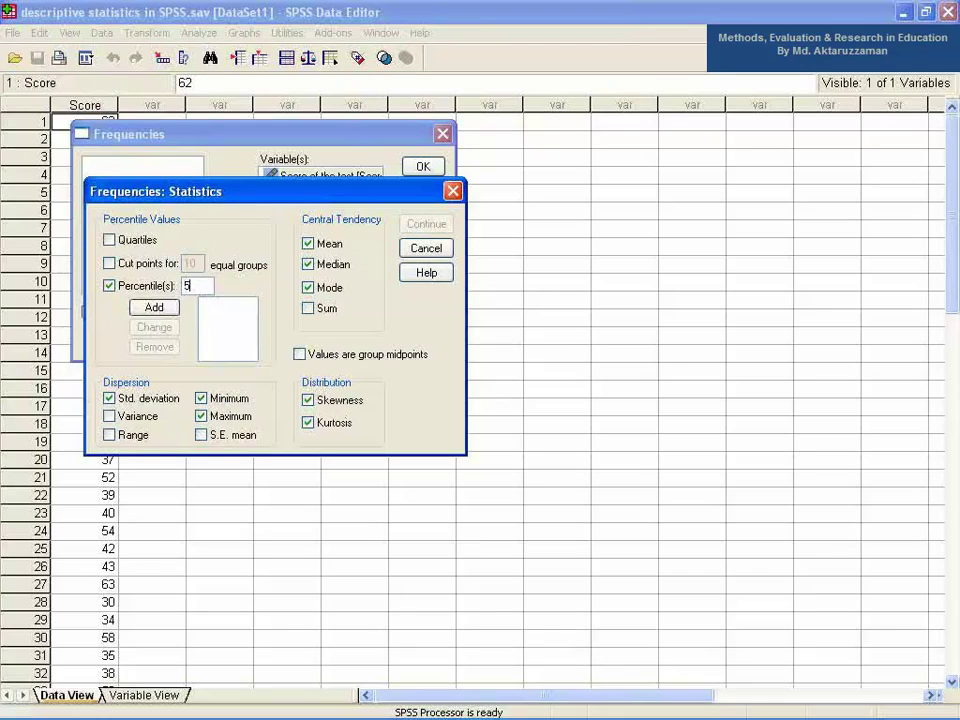
type("0")
left_click(150, 307)
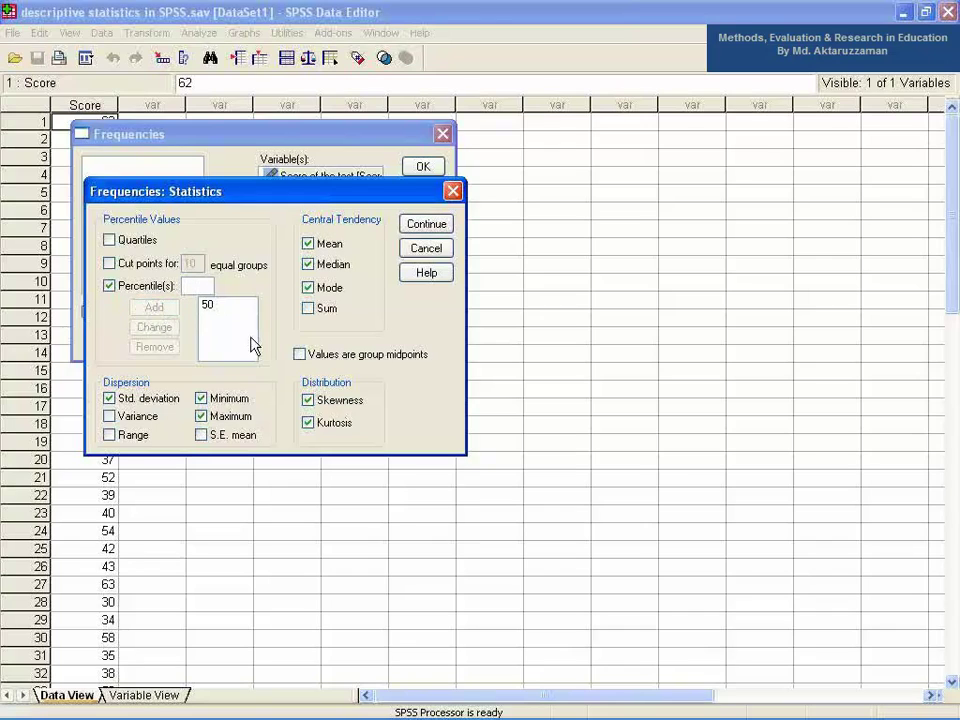
left_click(408, 225)
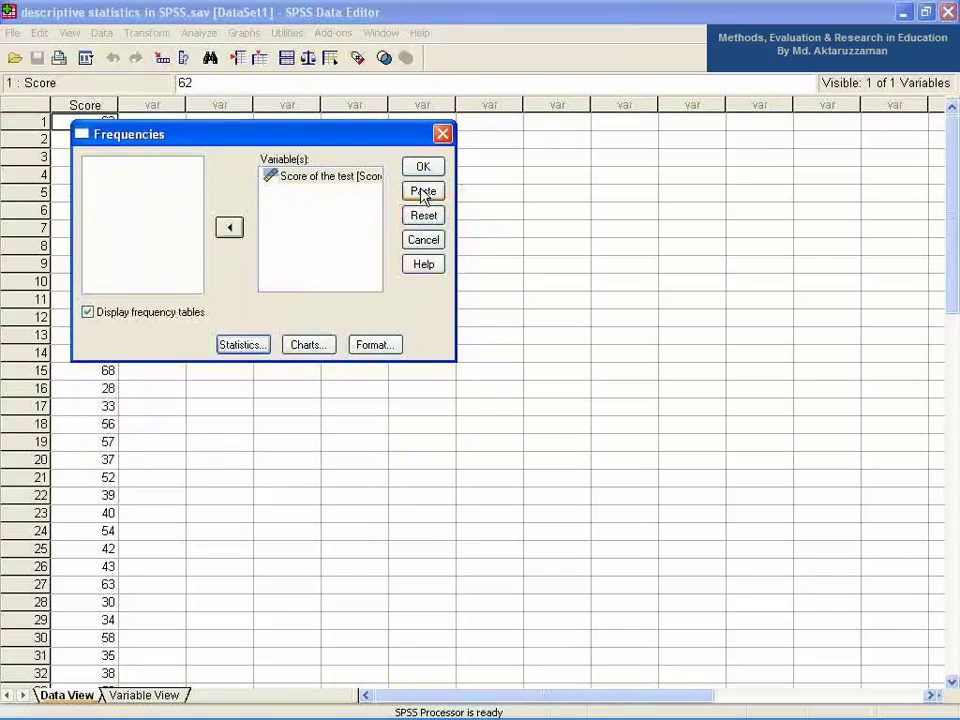
Run the Frequencies analysis and select the Statistics table in the output
left_click(424, 169)
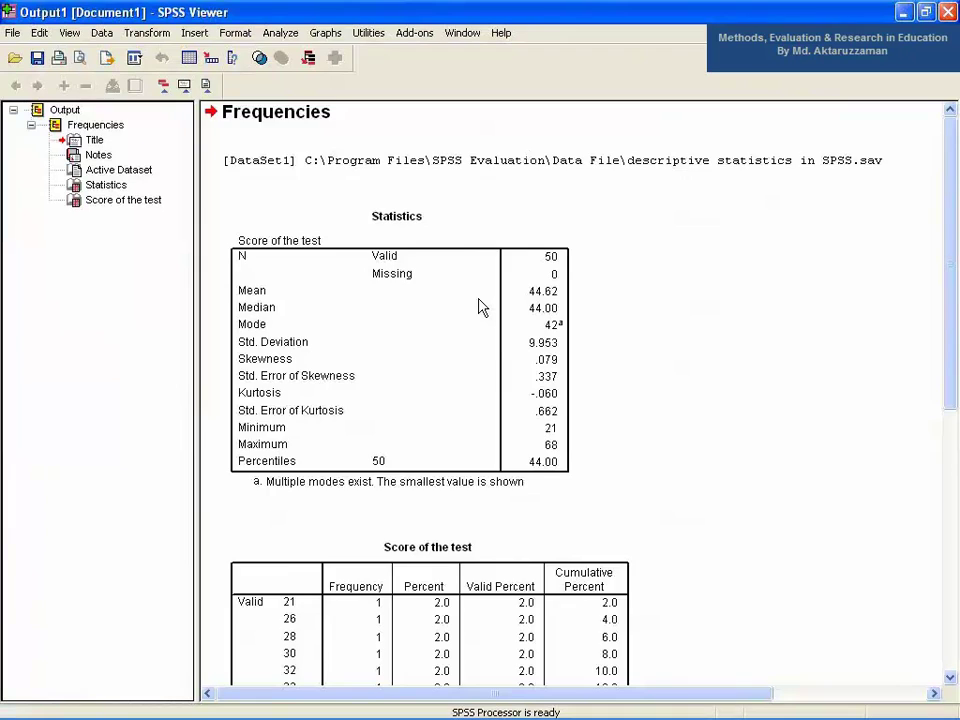
scroll(480, 307, "down", 2)
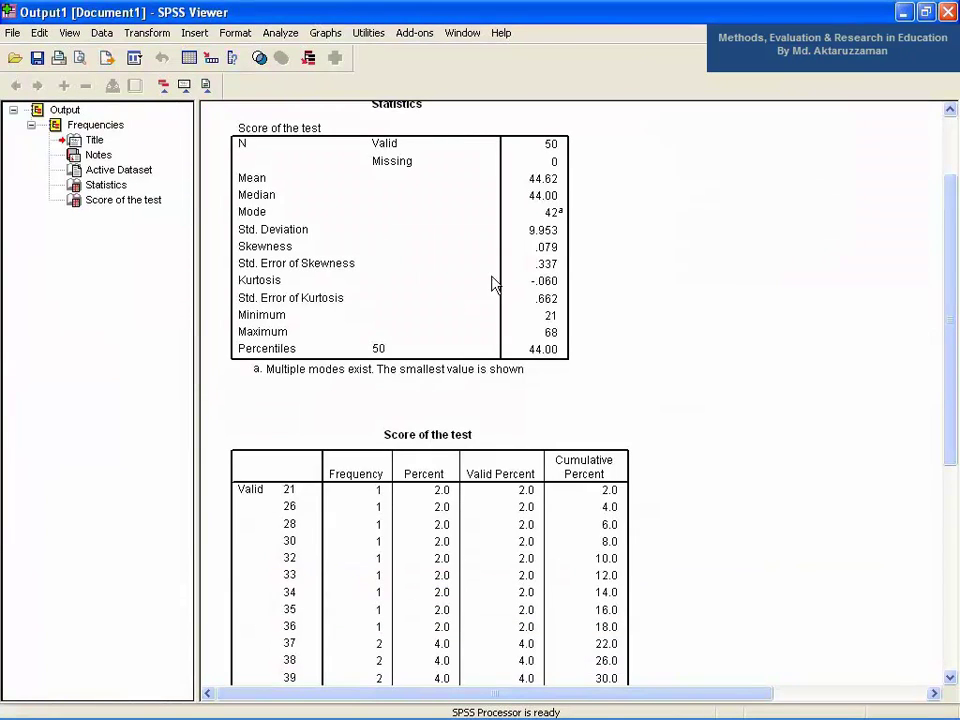
left_click(506, 201)
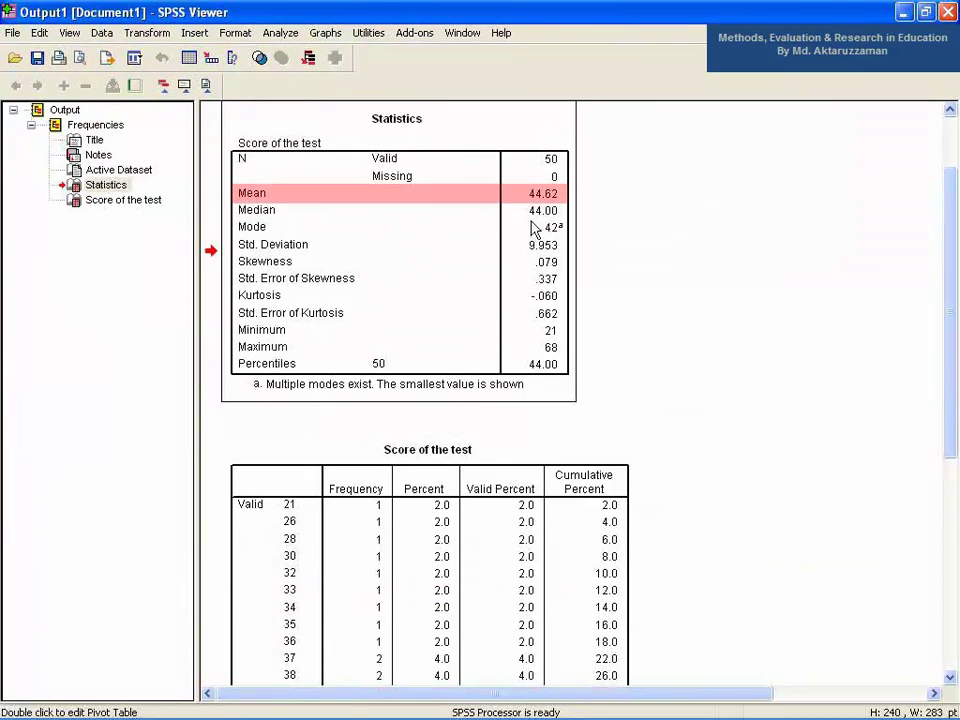